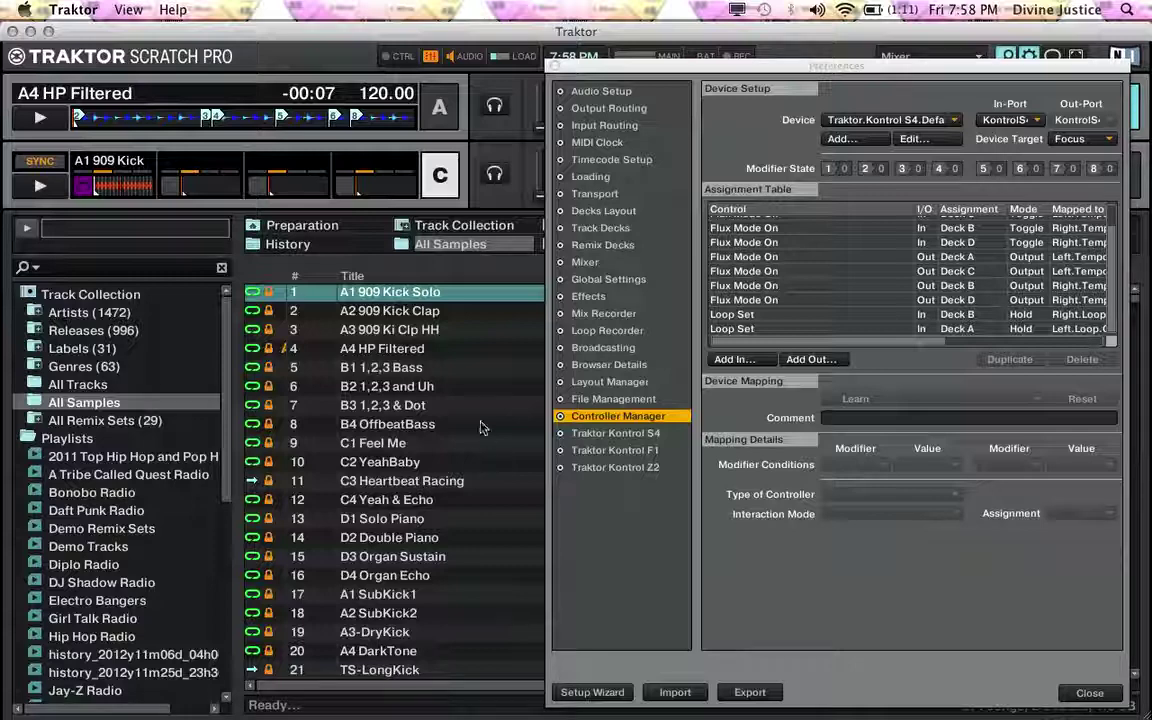
- Load the A2 909 Kick Clap sample into deck C's second remix slot, then list All Remix Sets
click(446, 312)
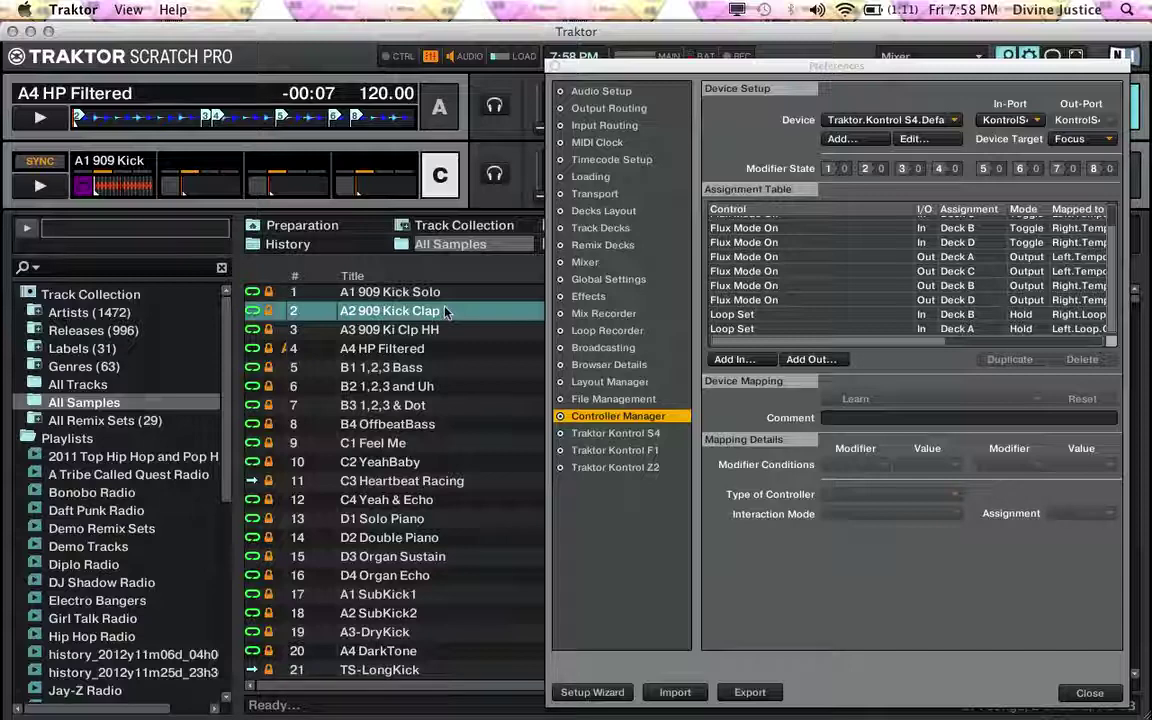
mouse_move(172, 166)
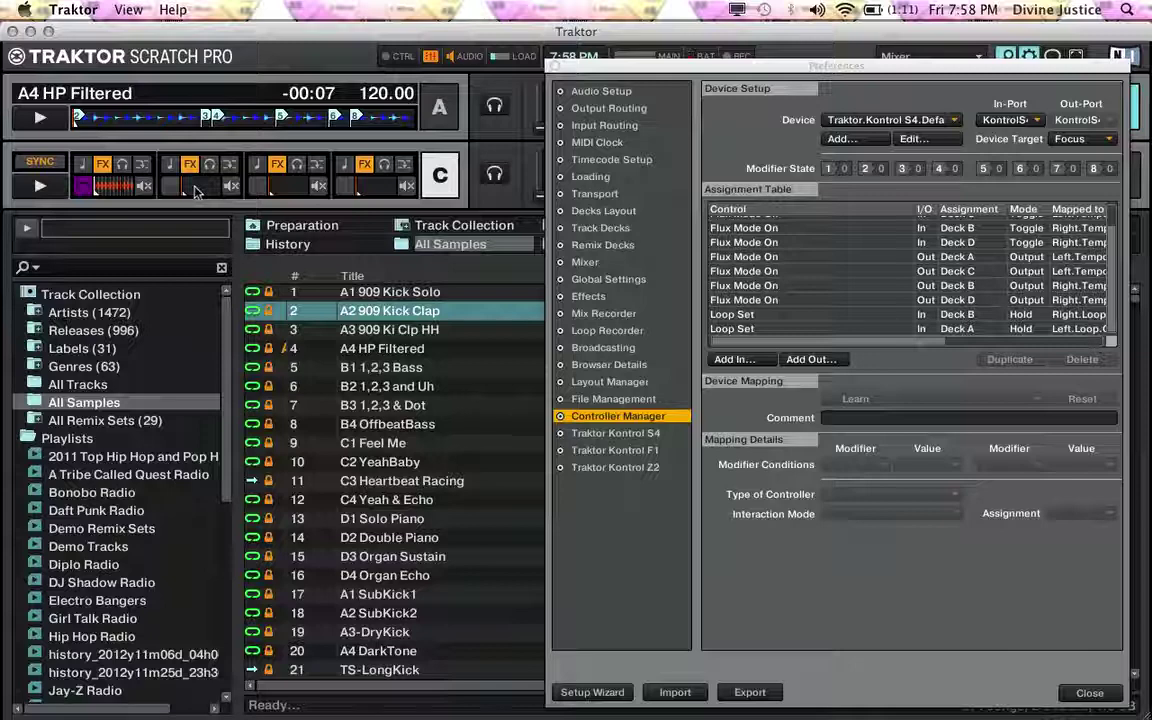
click(196, 190)
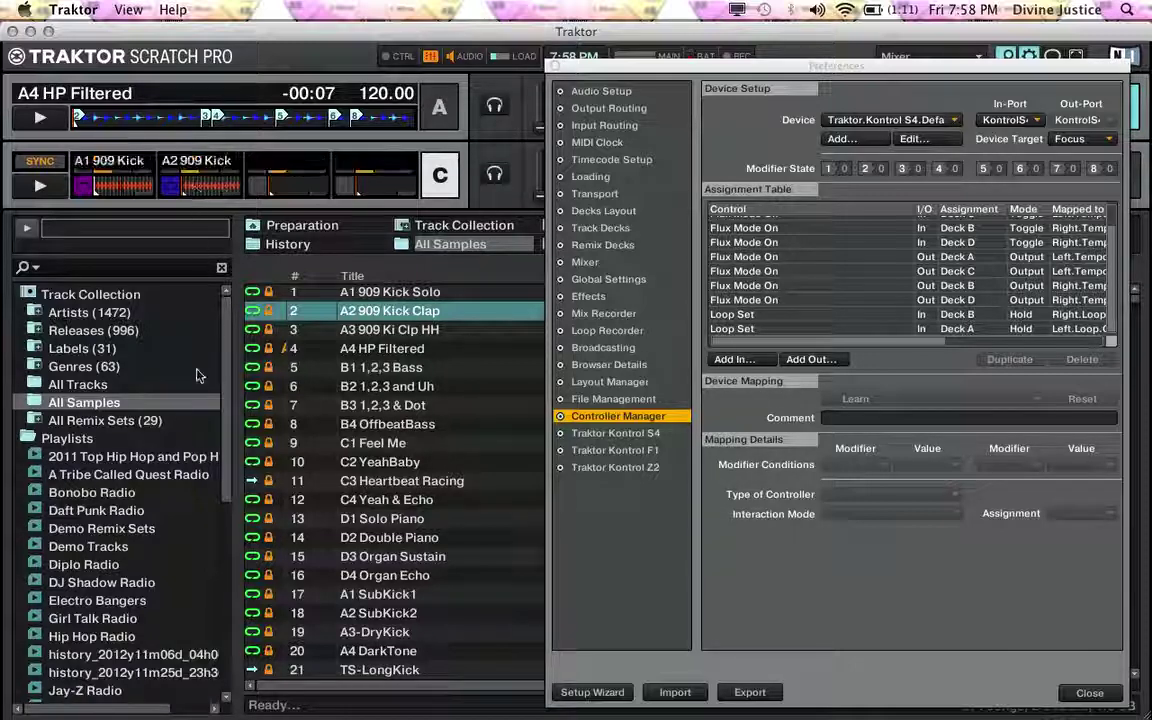
click(140, 422)
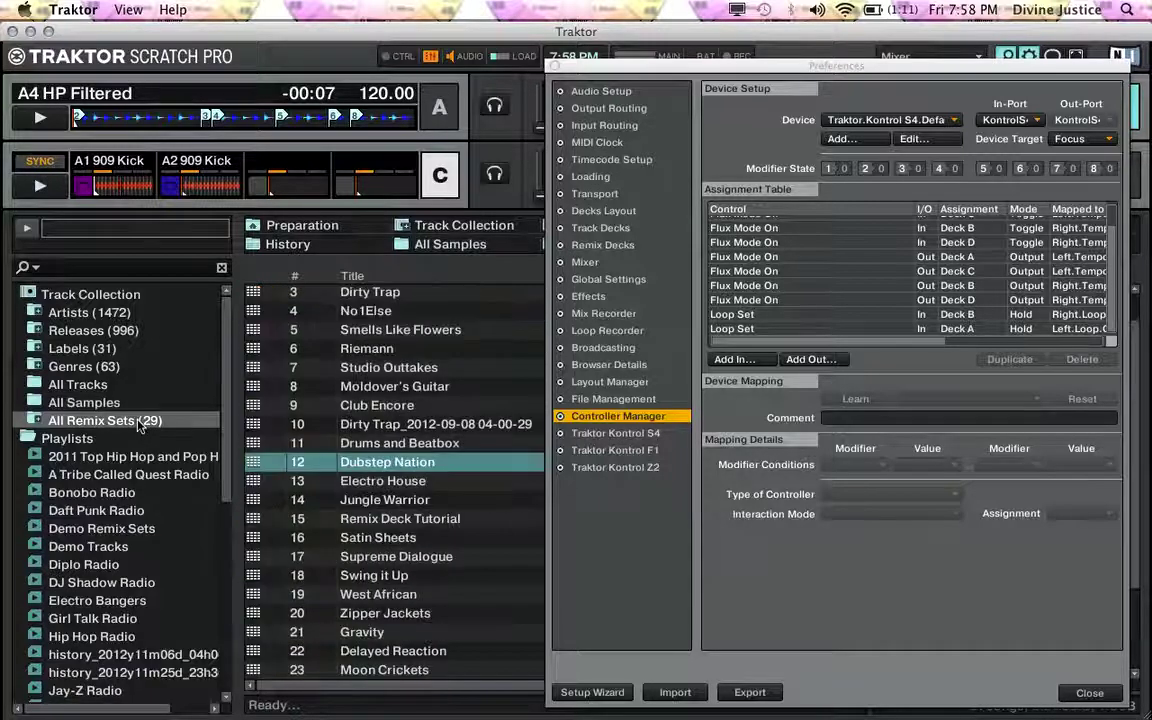
- Load the Dubstep Nation set, then switch deck C to Track Deck and back to Remix Deck
double_click(388, 468)
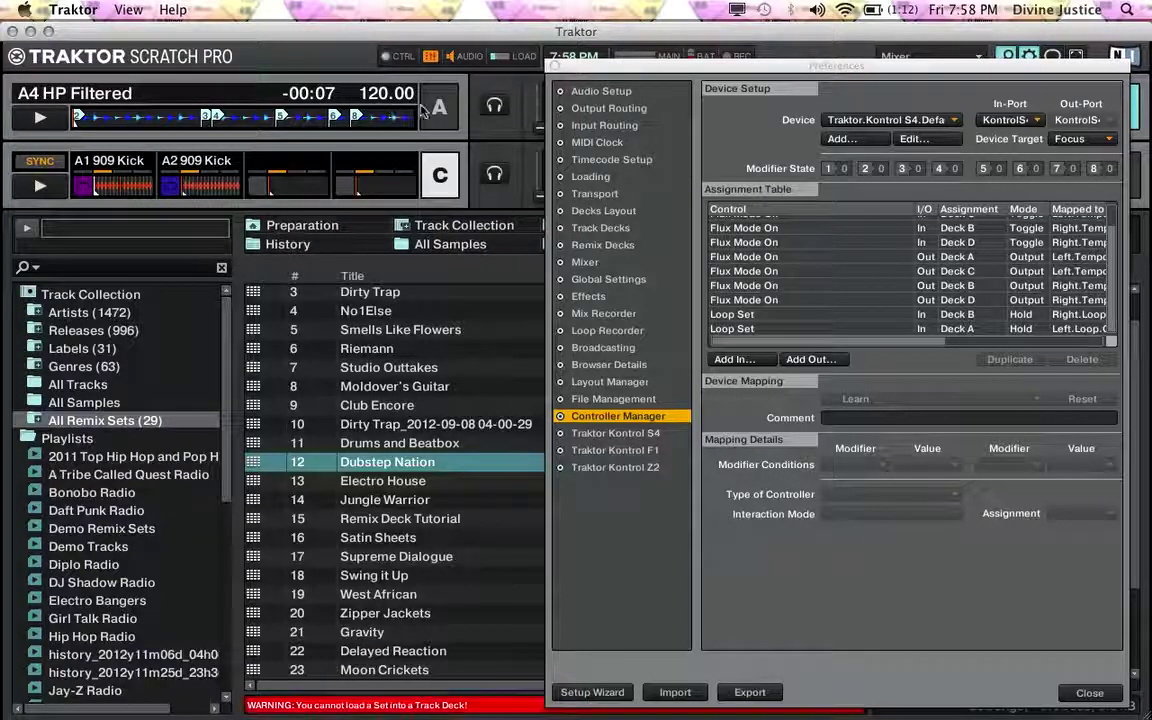
click(440, 170)
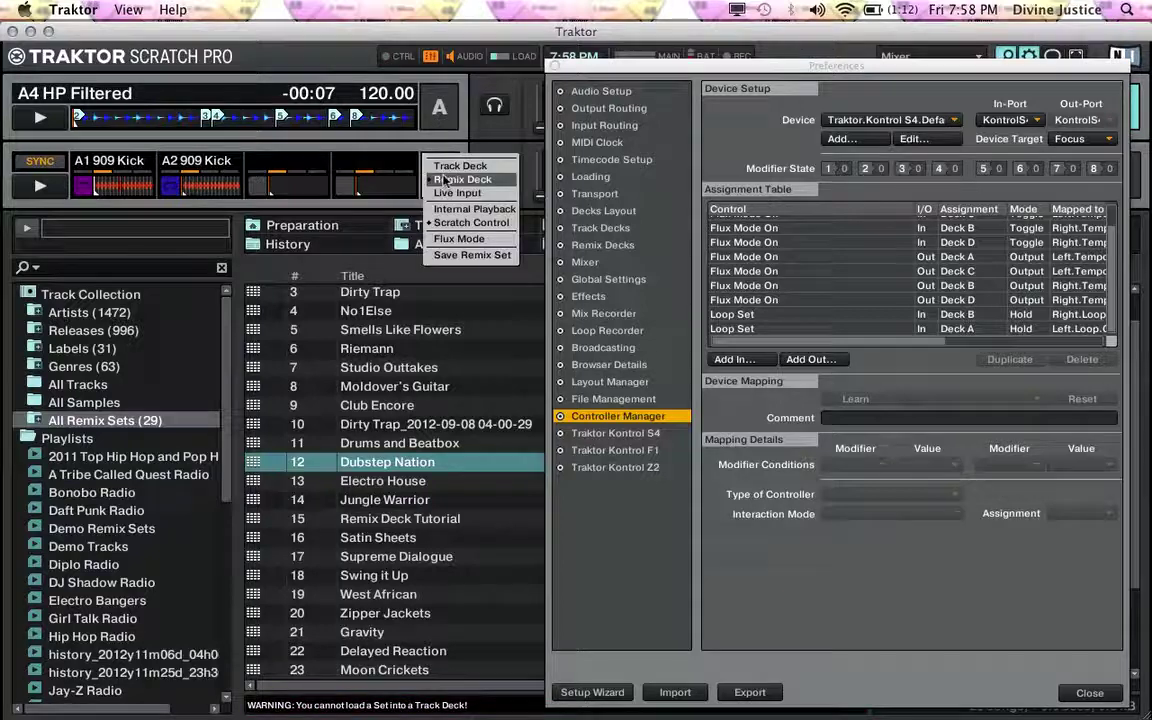
click(445, 167)
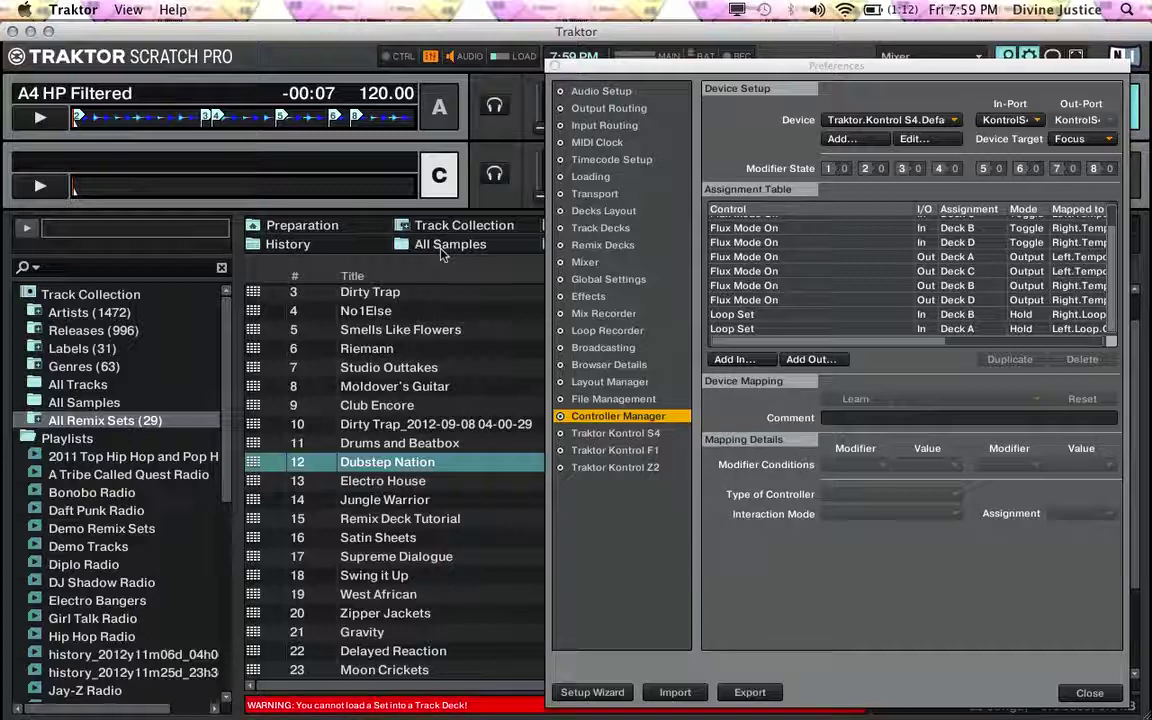
click(439, 170)
click(440, 180)
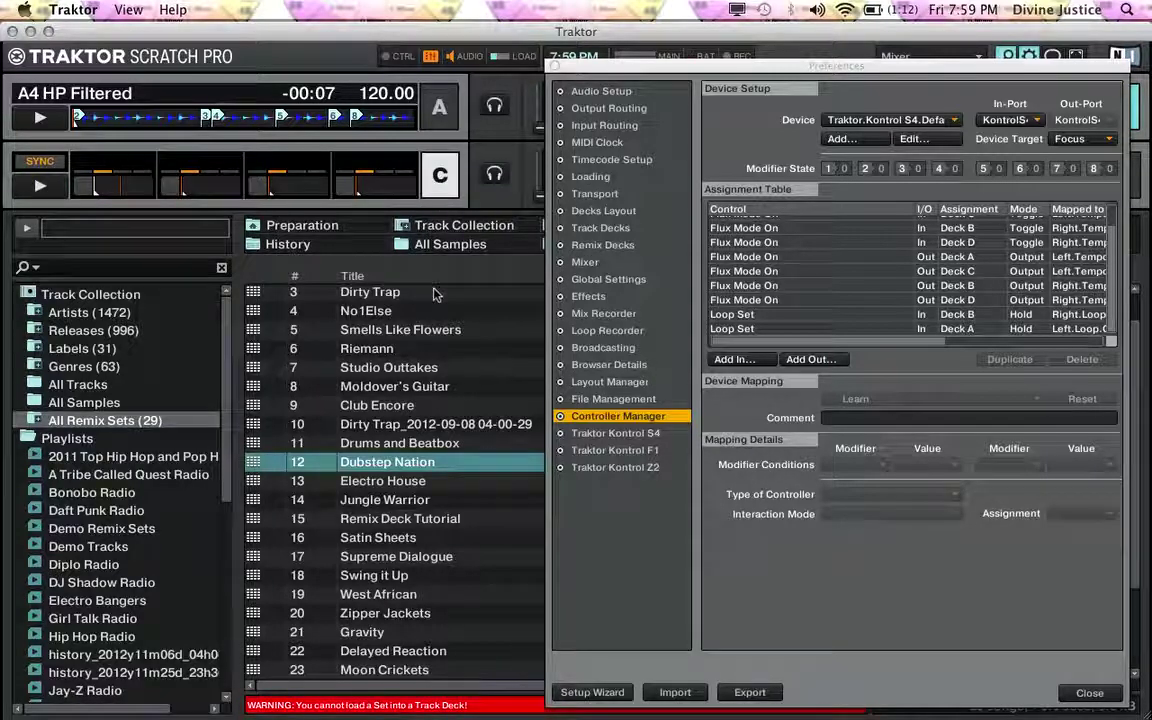
- Select the Drums and Beatbox remix set and dismiss its loading options without loading
click(422, 443)
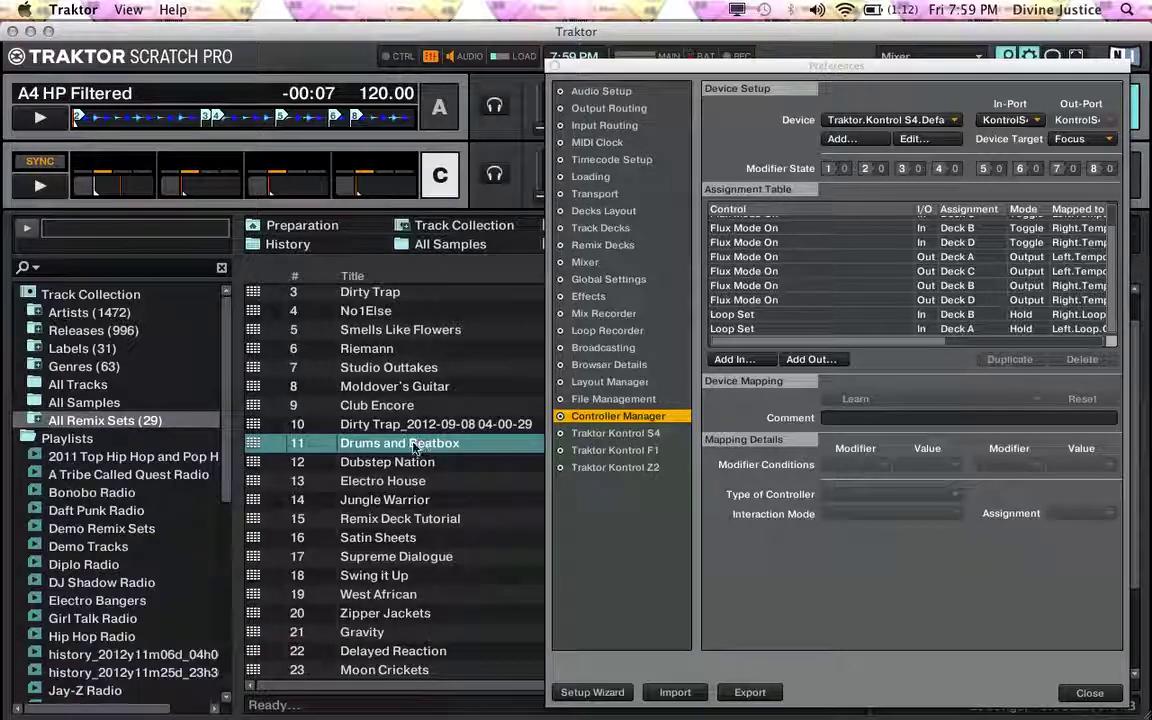
right_click(414, 446)
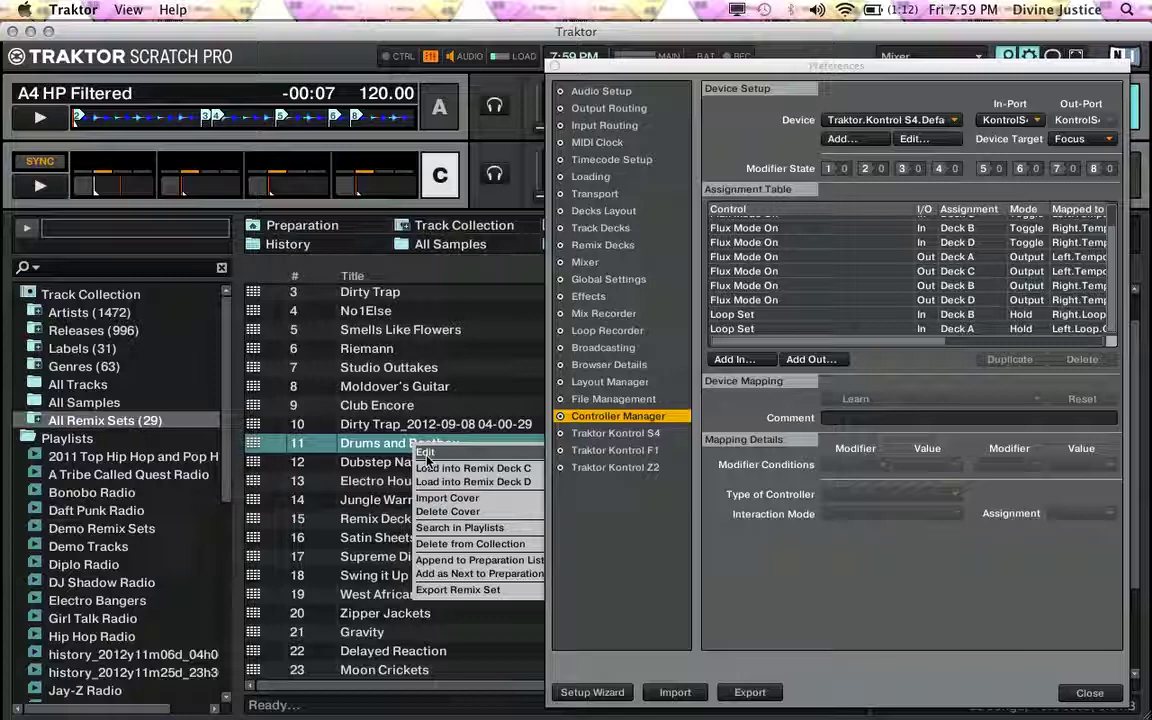
click(368, 455)
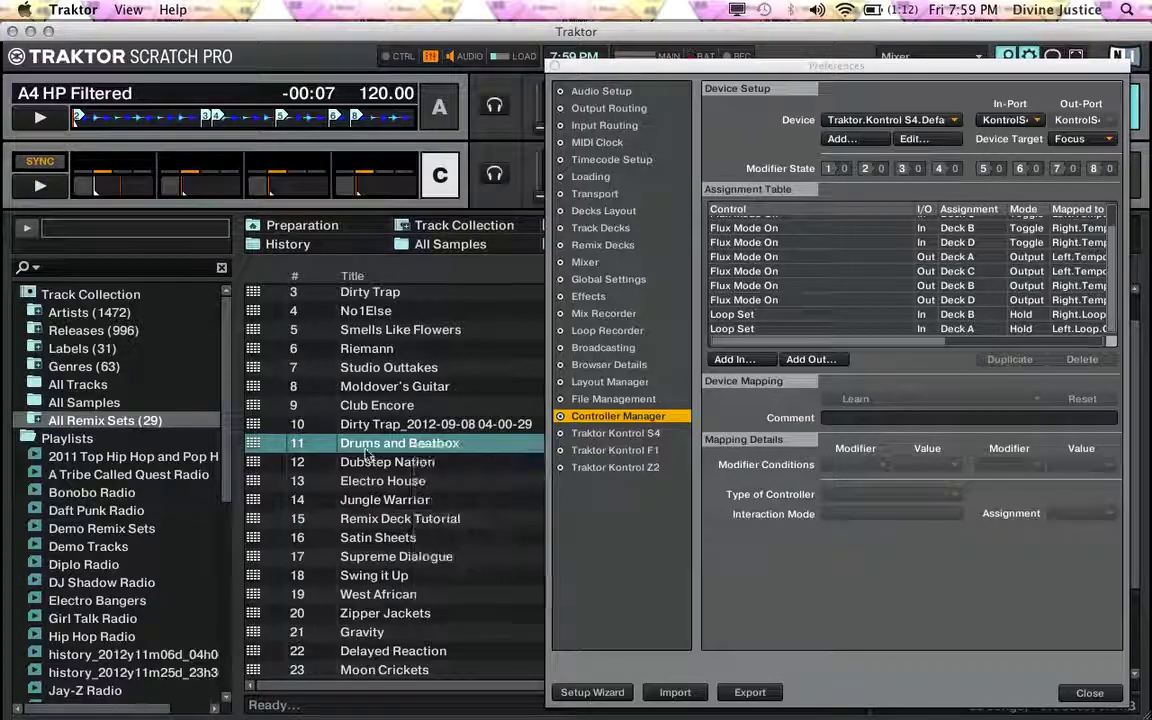
- Add a Modifier #1 input assignment and learn it from the browse button (Center.BrowseMode)
click(735, 359)
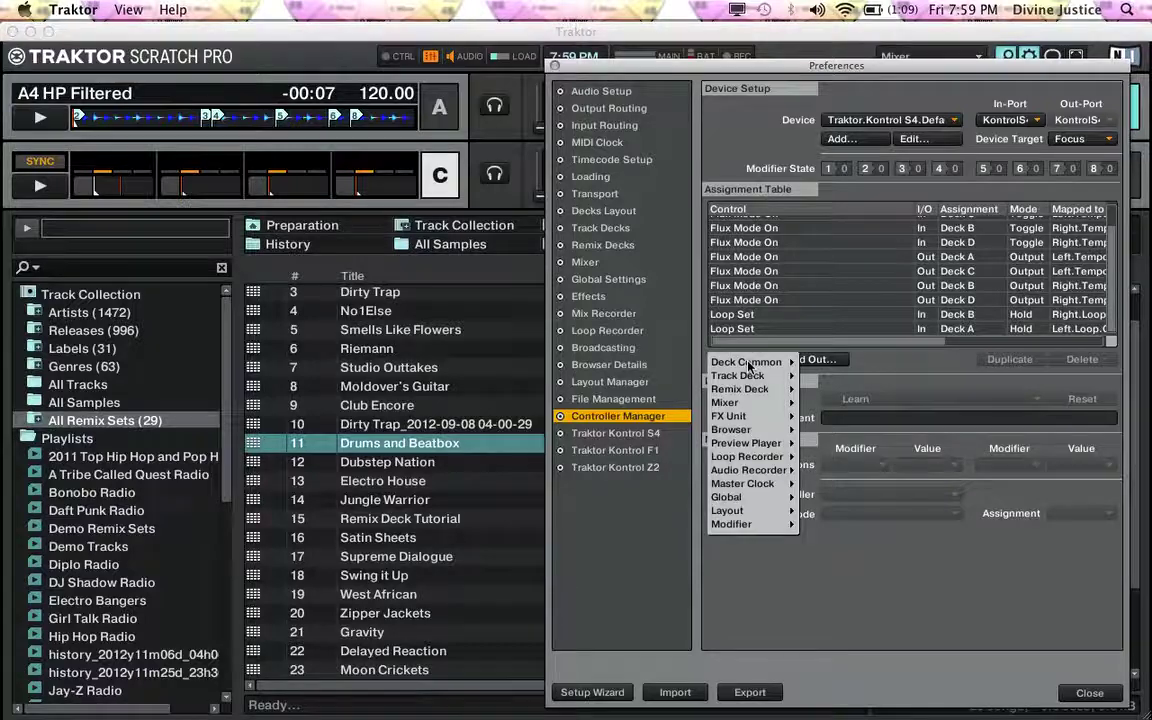
mouse_move(760, 524)
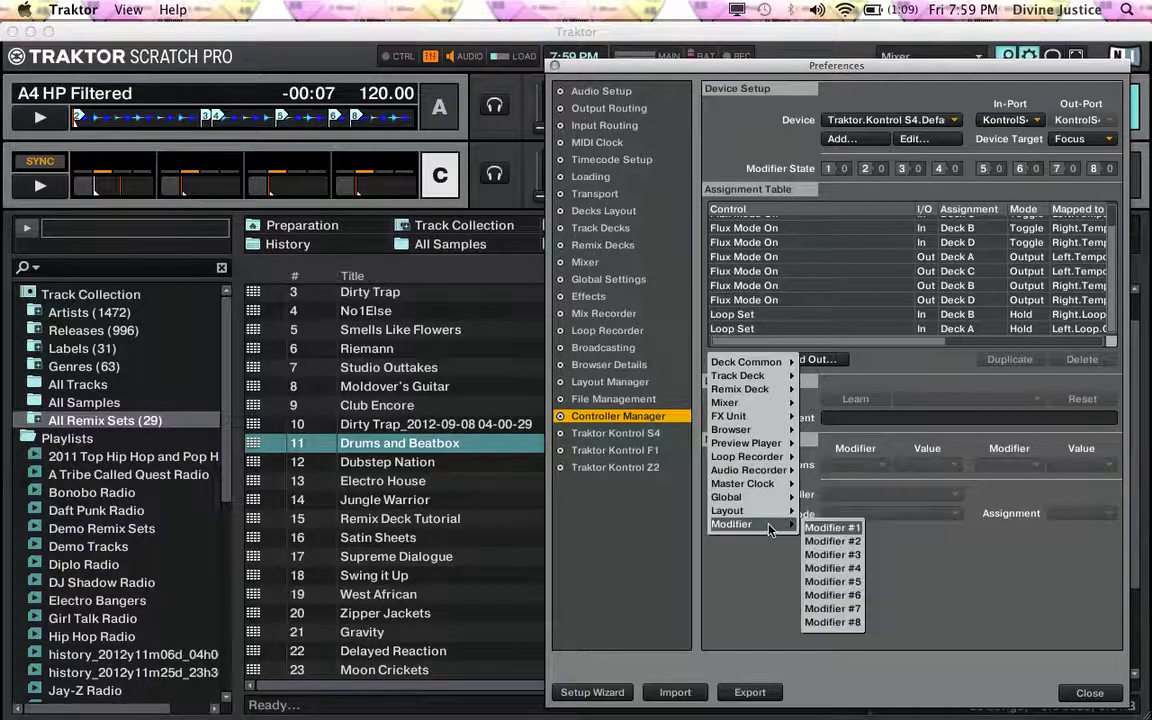
click(815, 529)
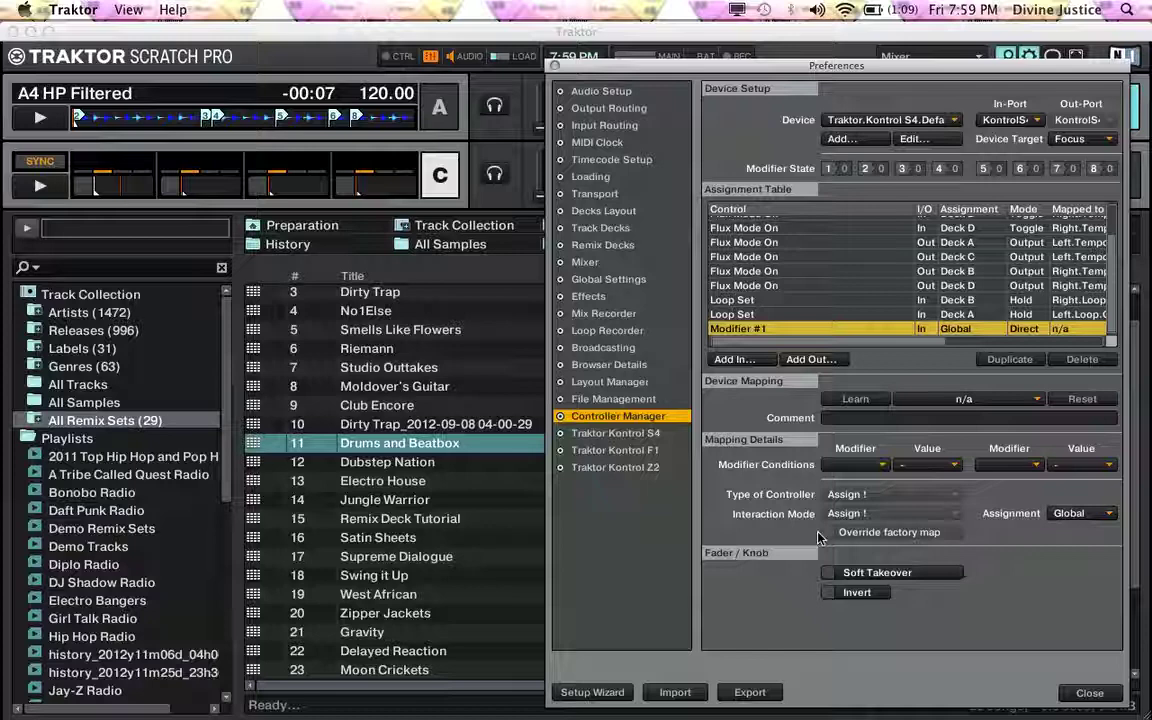
click(846, 400)
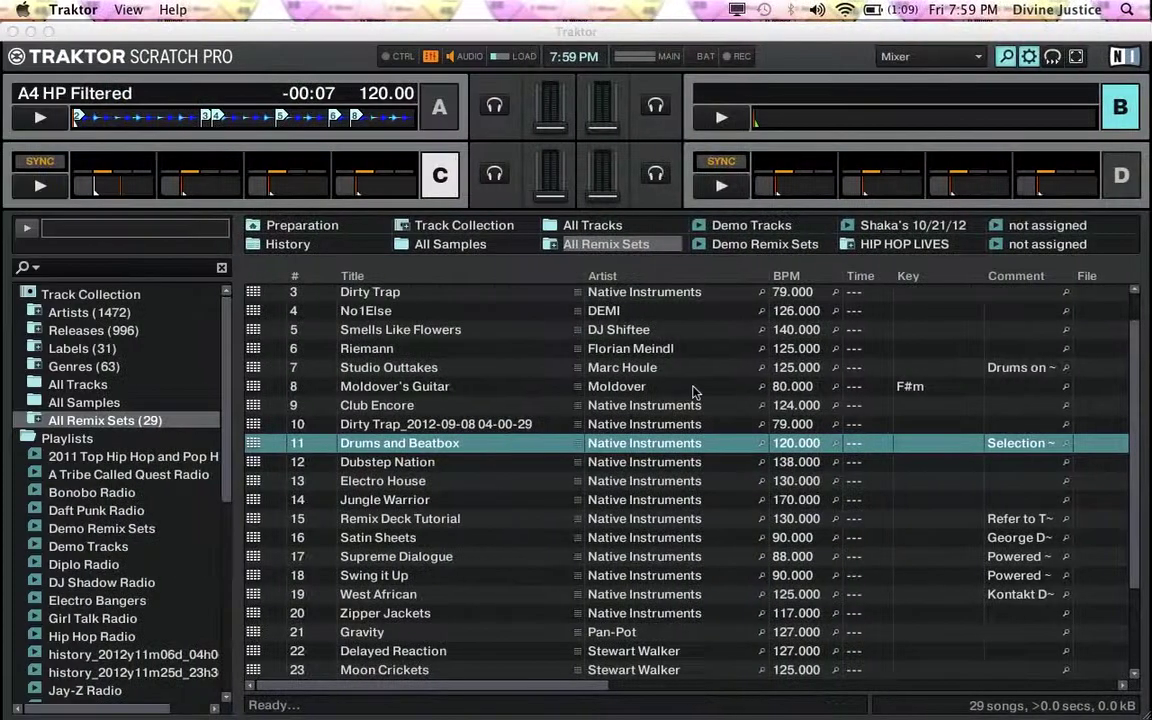
- Turn off Override factory map and set Modifier #1 to Direct mode, value 1, conditioned on M1
key(super+comma)
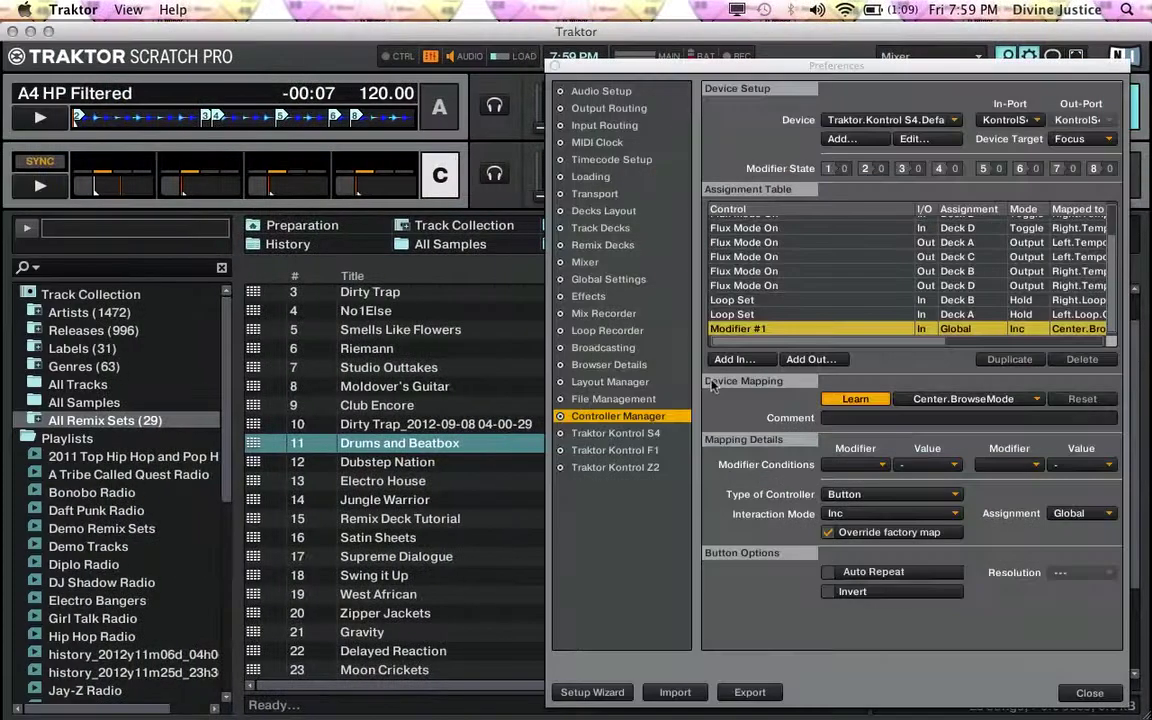
click(828, 535)
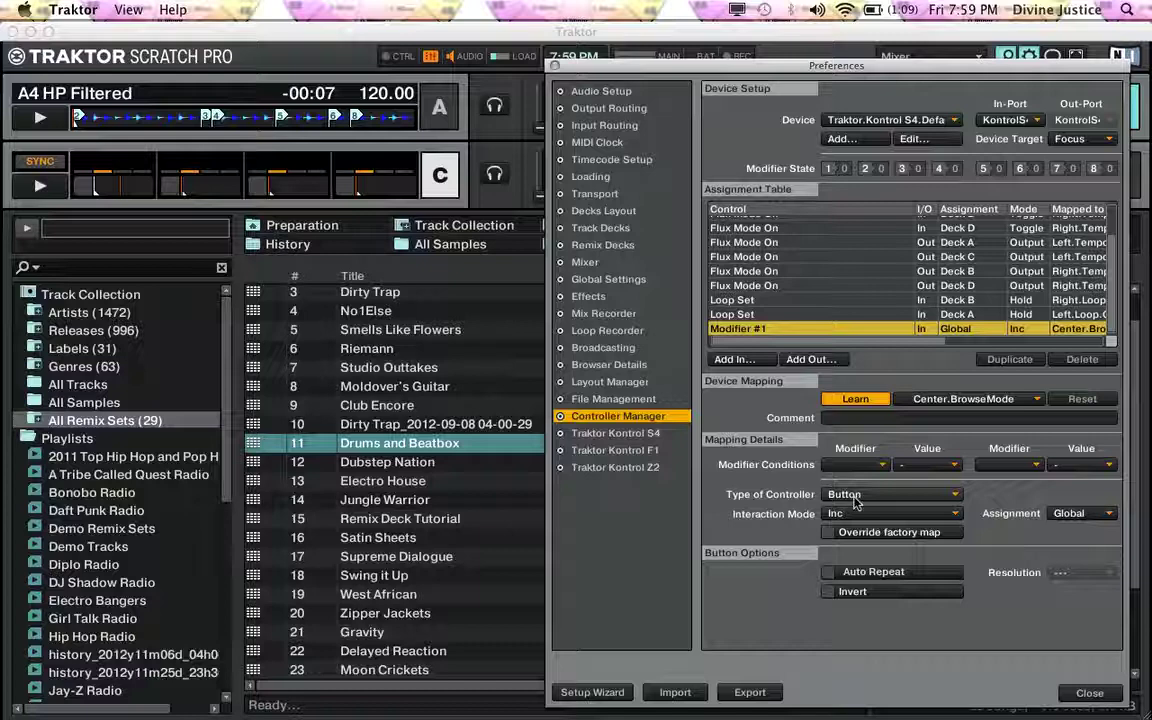
click(852, 515)
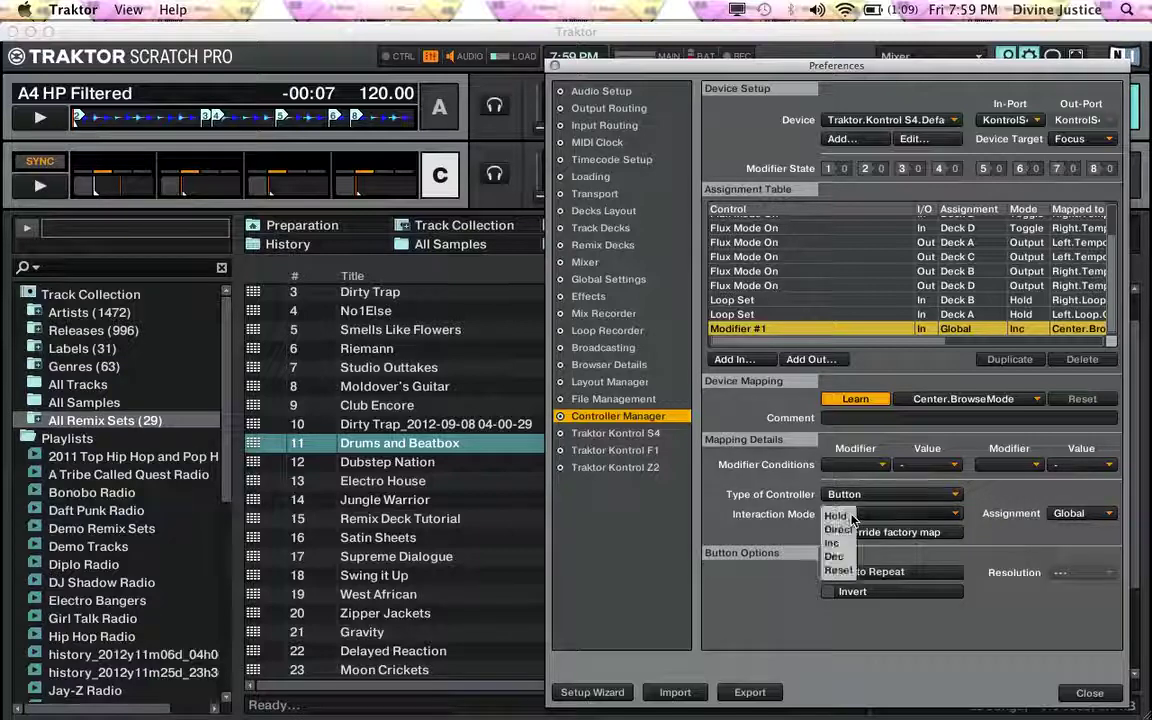
click(838, 529)
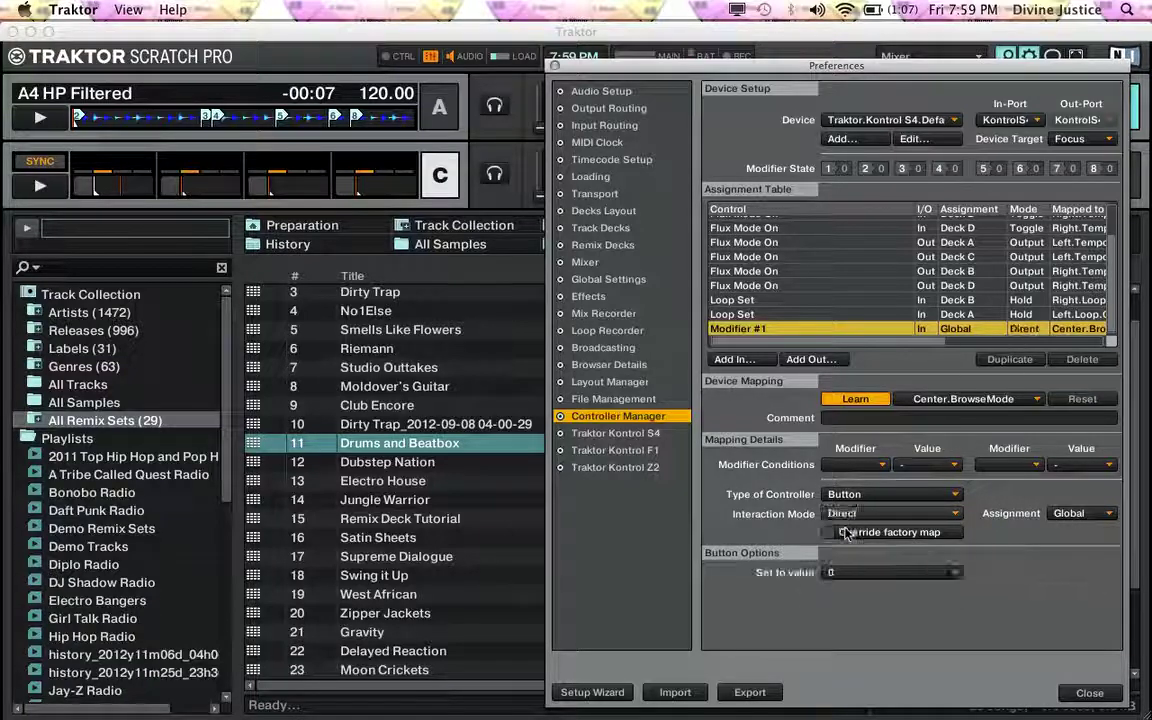
click(885, 573)
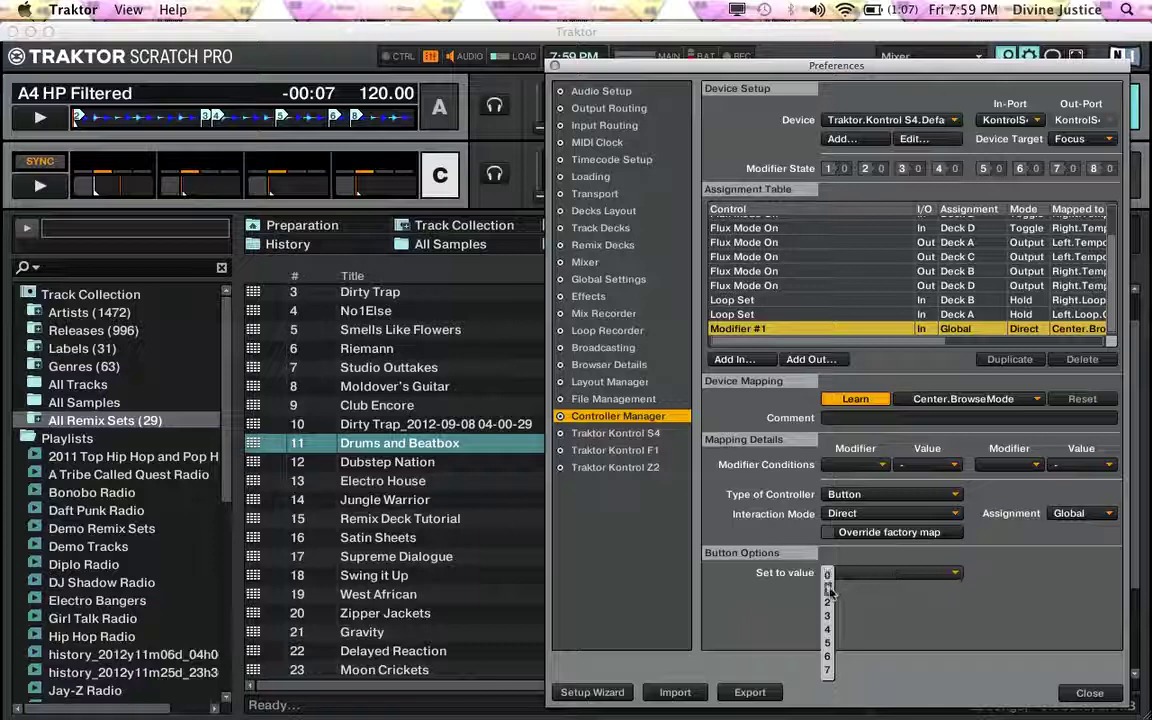
click(828, 589)
click(866, 465)
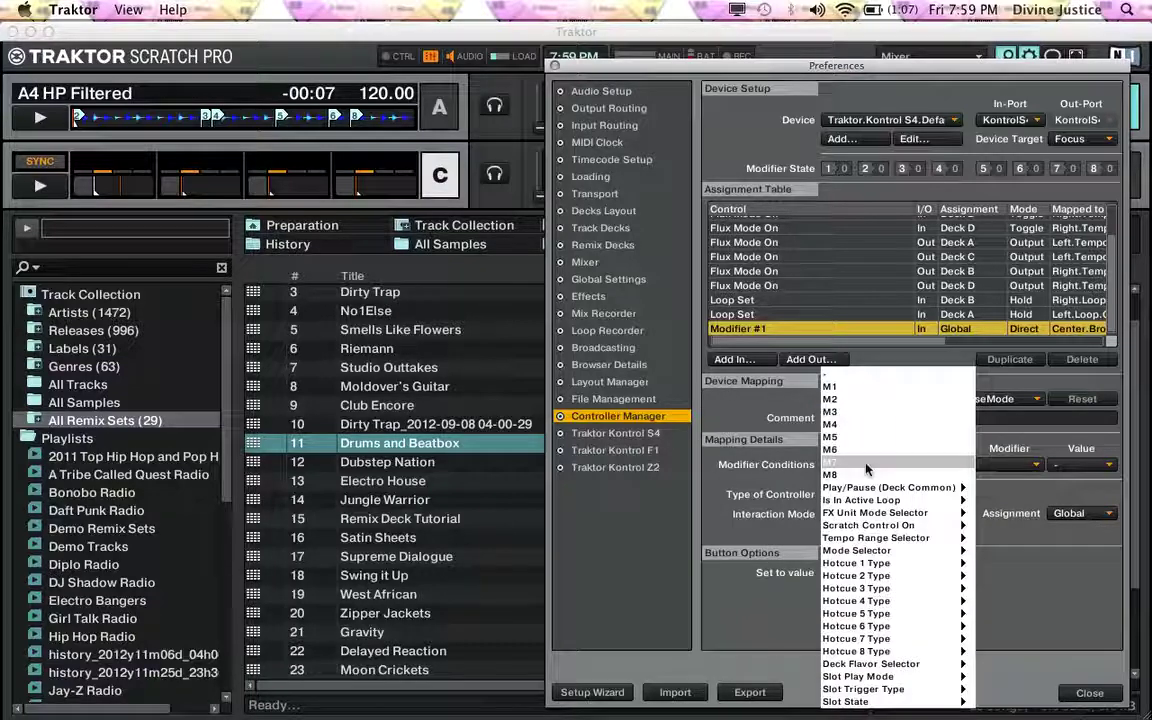
click(835, 386)
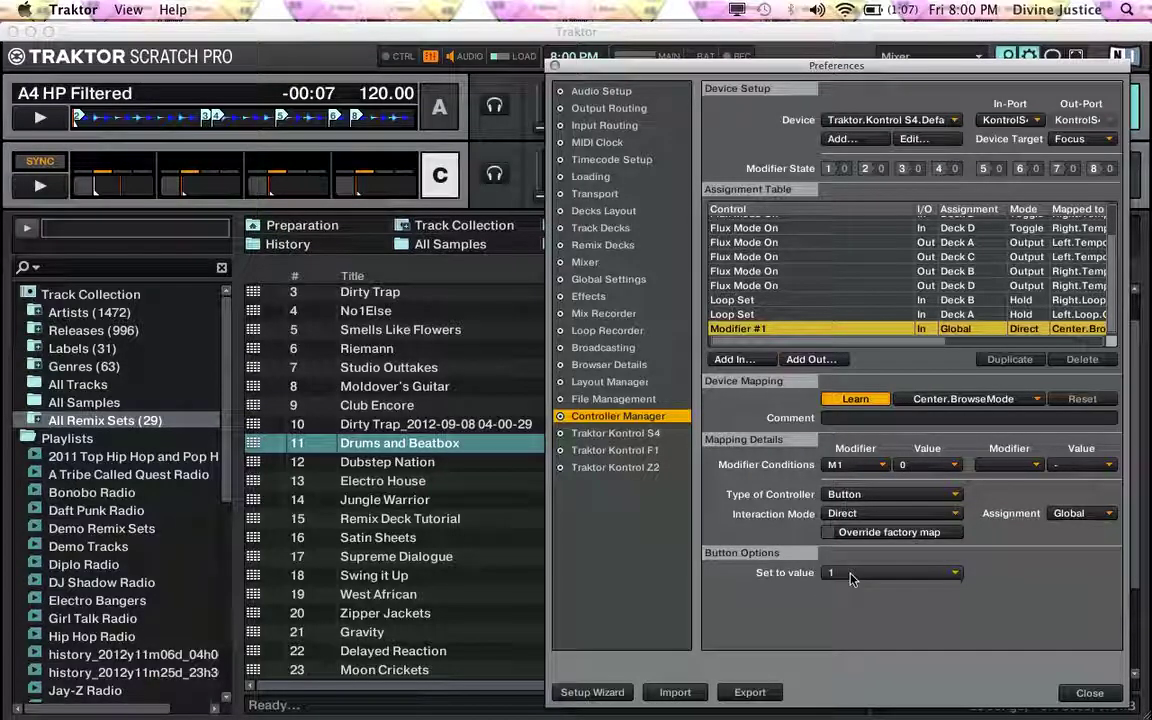
- Duplicate the Modifier #1 entry with condition M1 = 1 and set value 0, then stop Learn
click(995, 360)
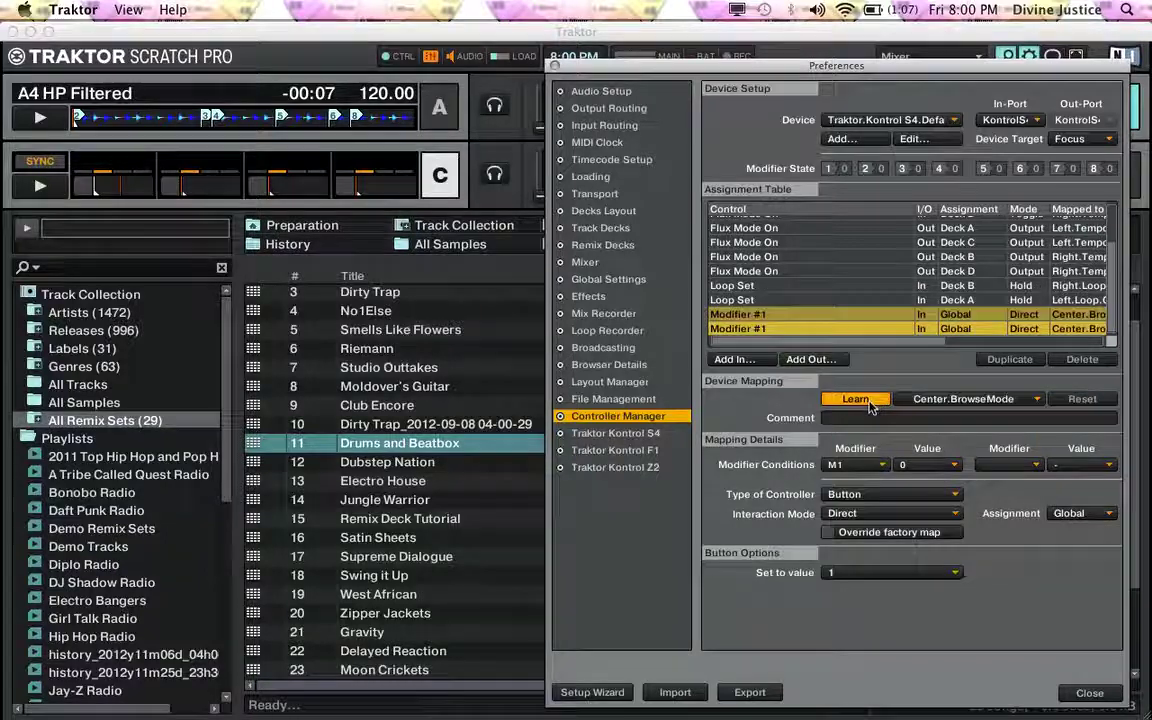
click(938, 466)
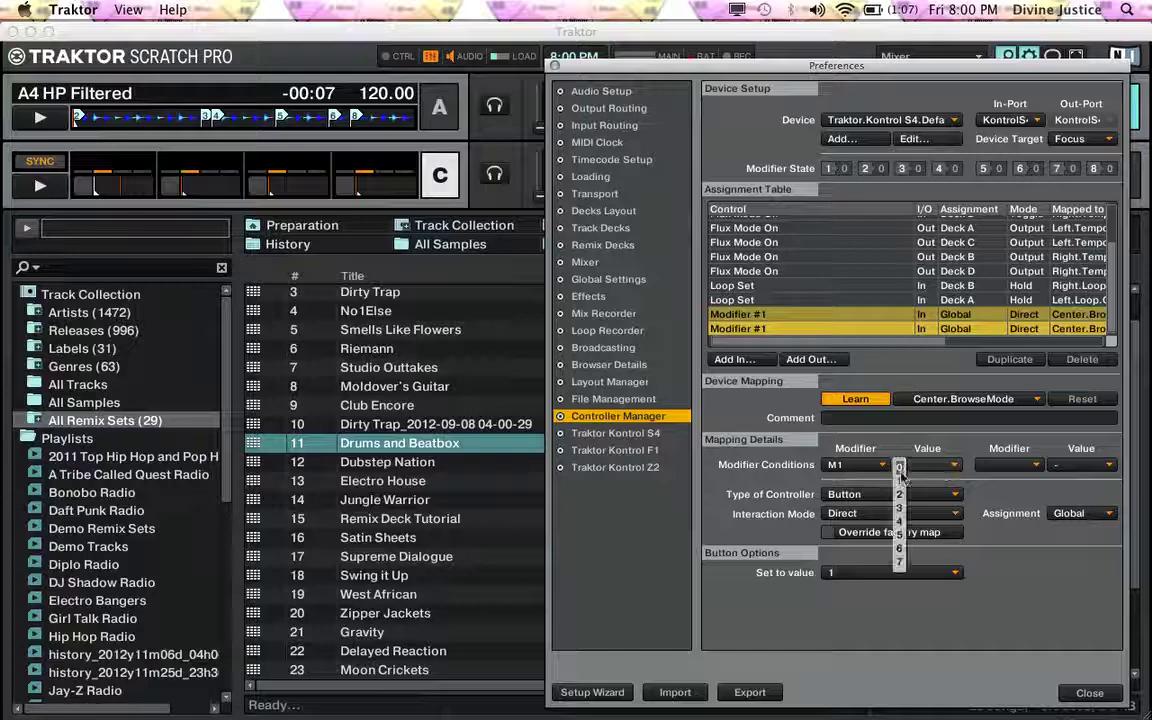
click(899, 481)
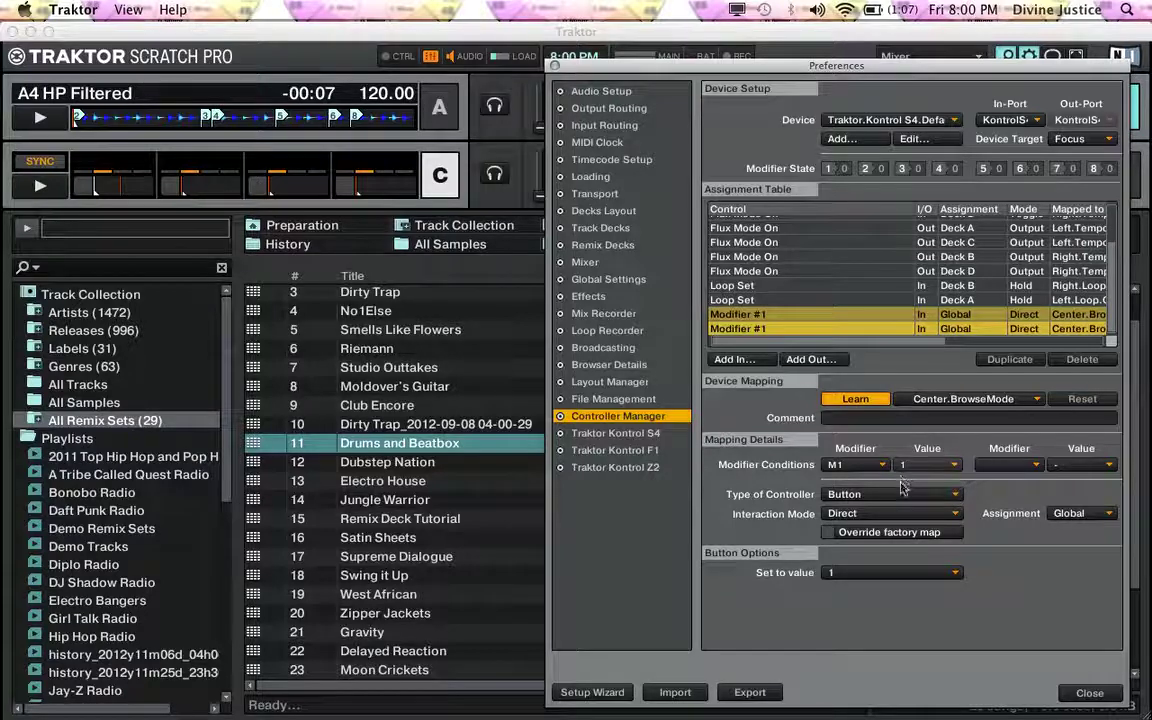
click(905, 572)
click(750, 526)
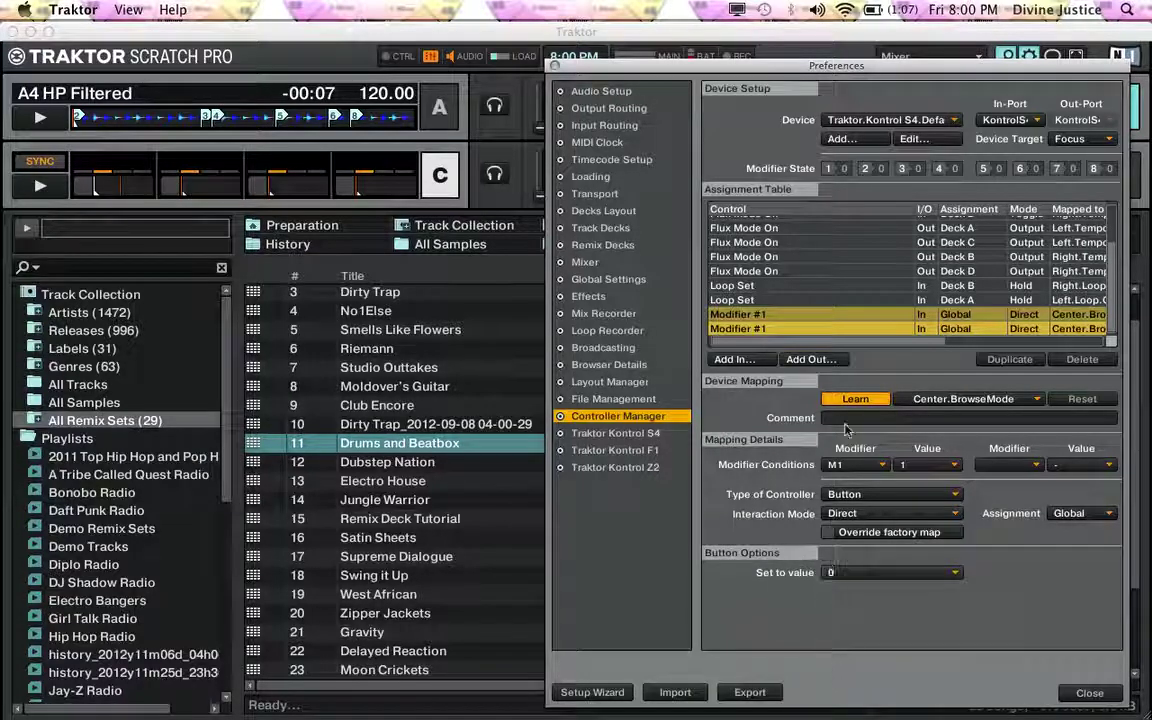
click(850, 399)
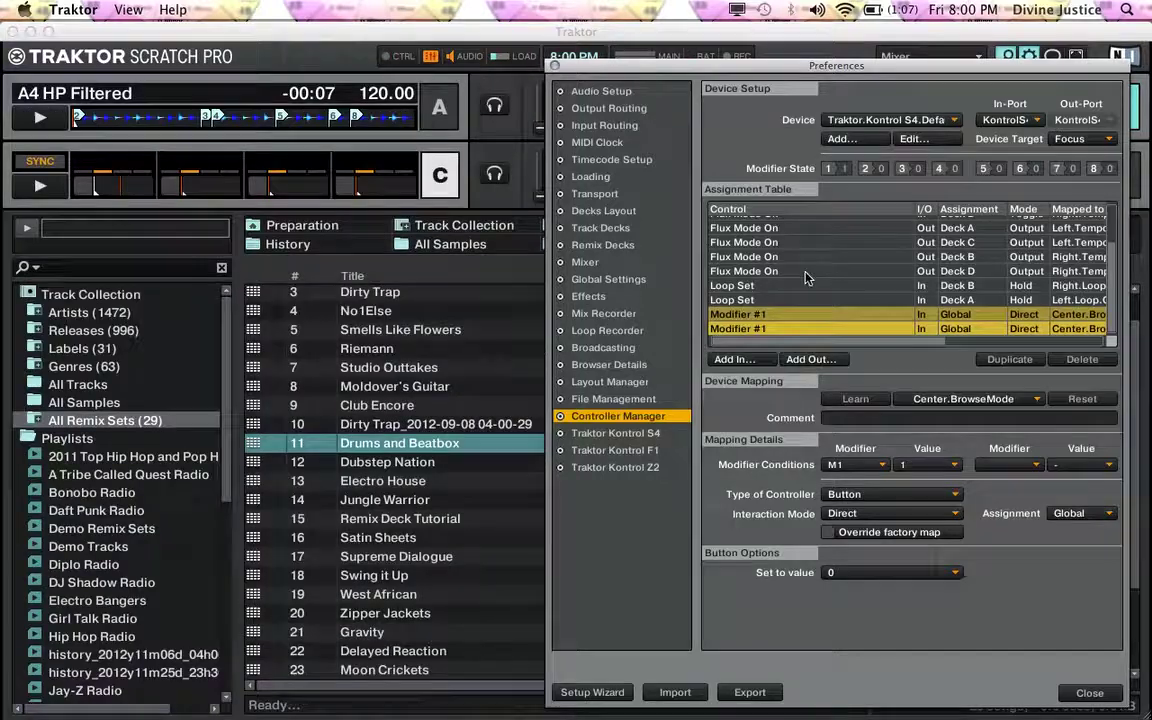
- Add a Load Selected input assigned to Deck C and learn it from the C Cue button
click(757, 360)
mouse_move(751, 365)
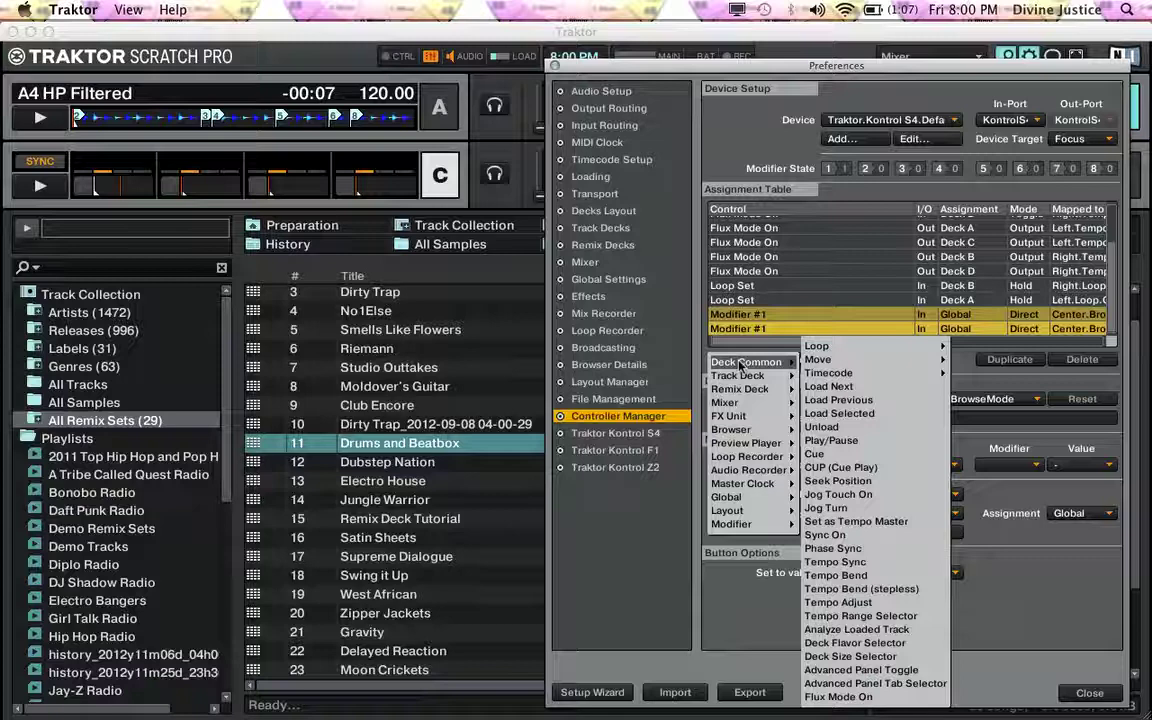
click(840, 414)
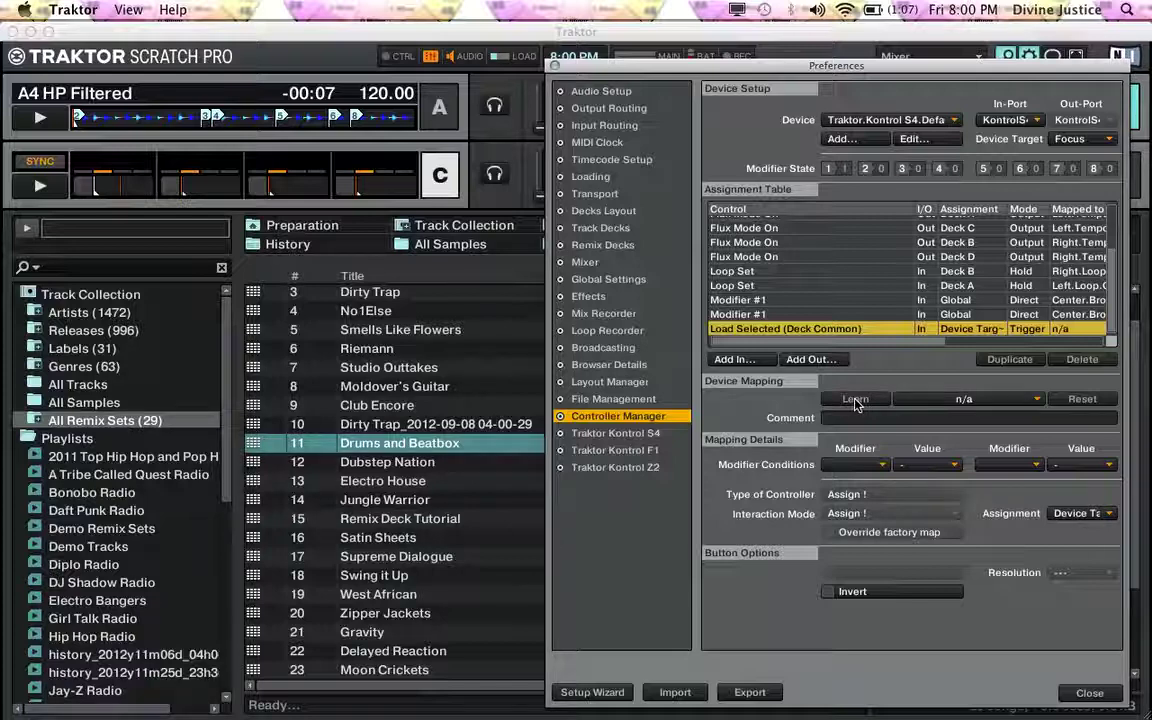
click(1080, 514)
click(1068, 556)
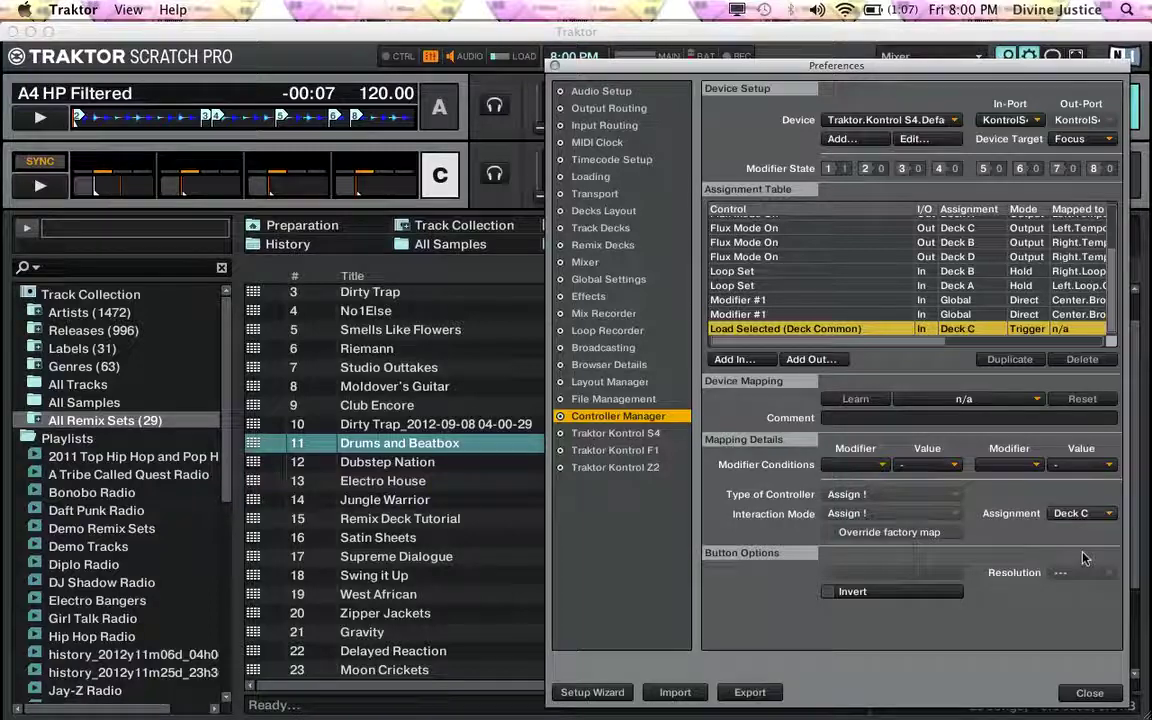
click(866, 403)
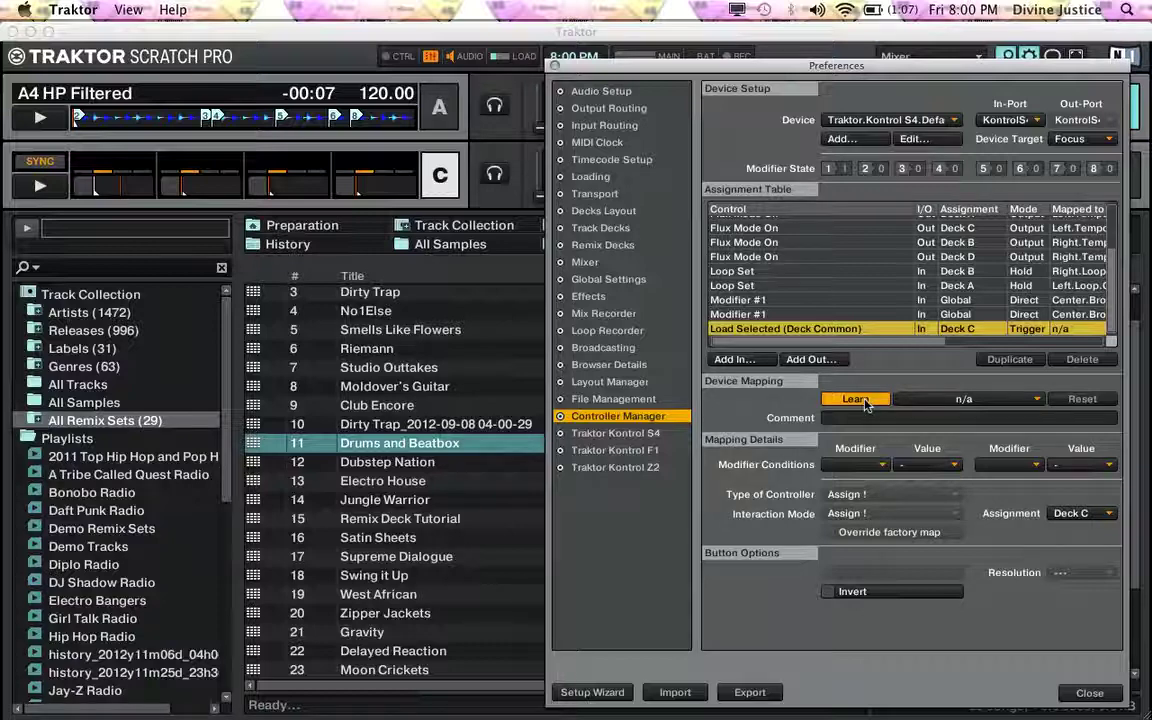
- Override the factory mapping, require modifier M1 = 1, and stop Learn
click(828, 533)
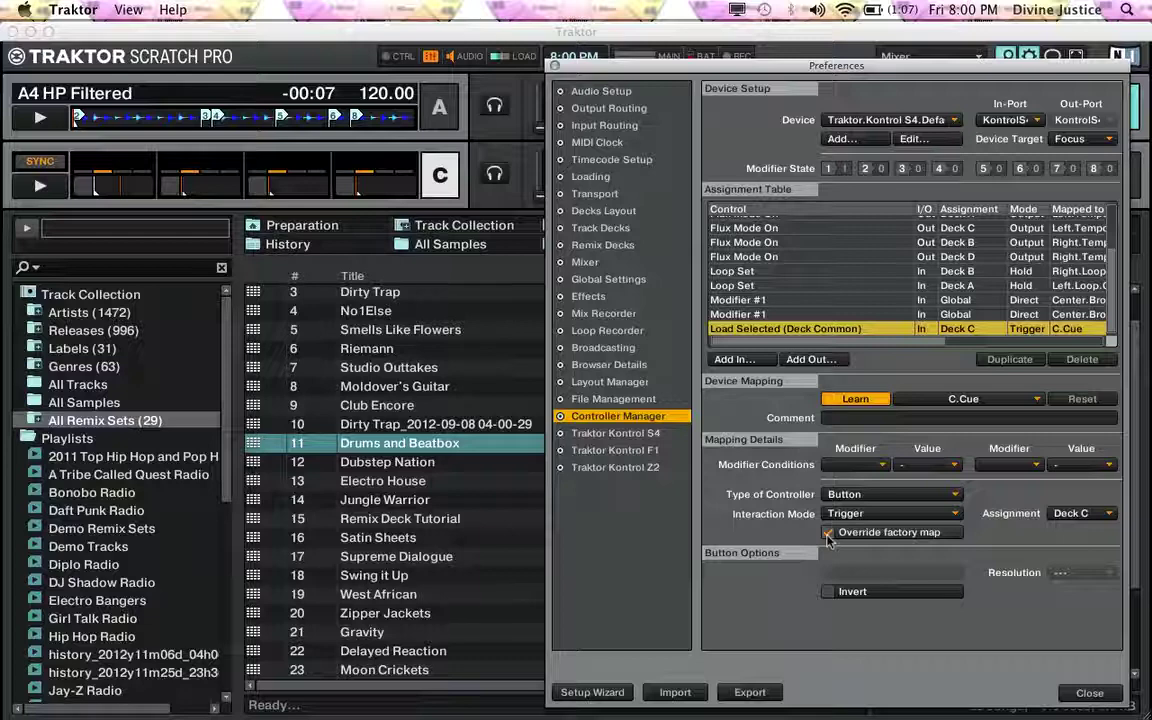
click(870, 465)
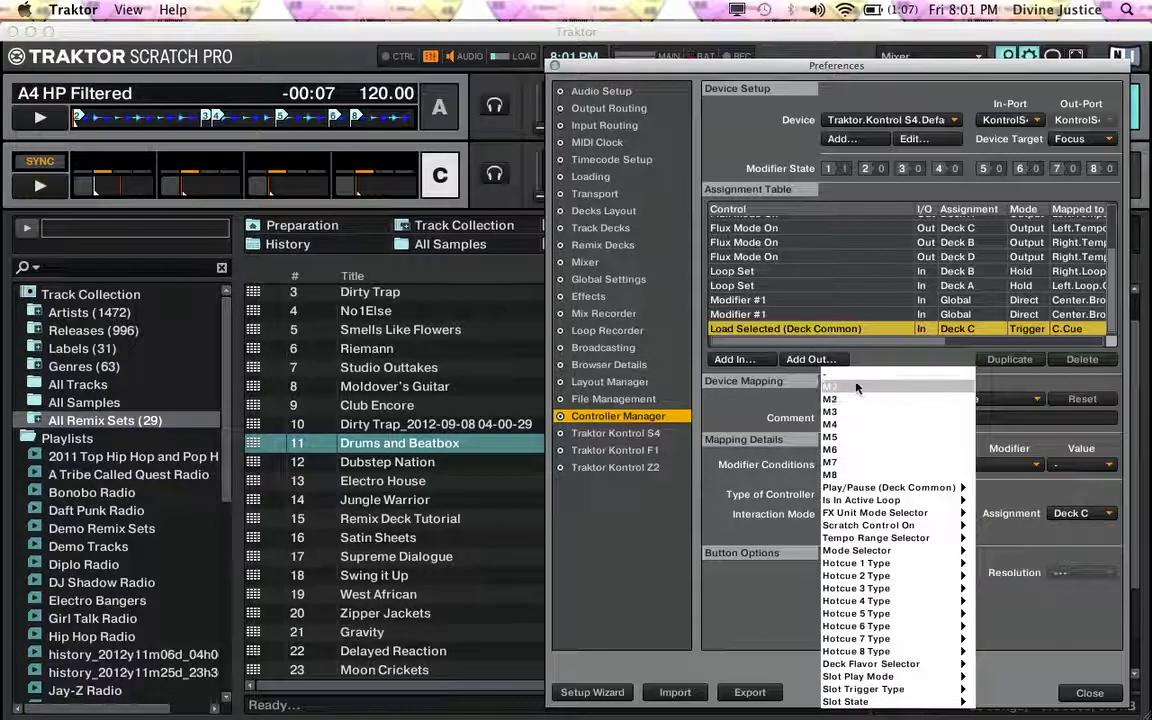
click(857, 386)
click(905, 466)
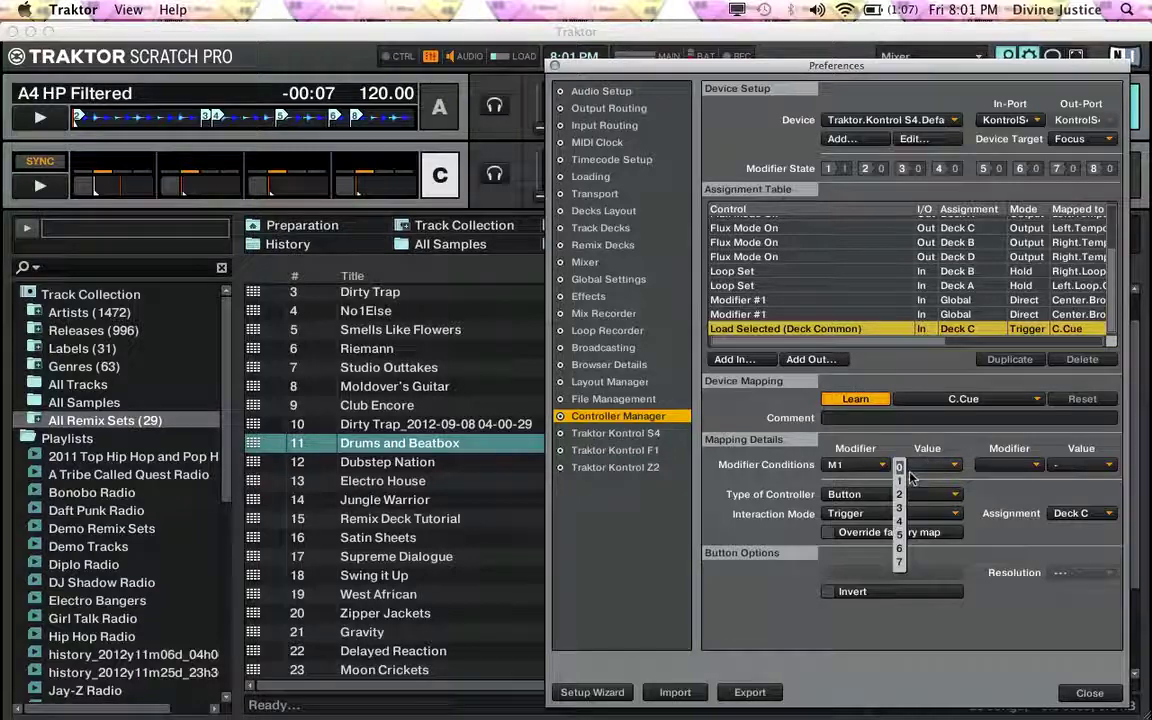
click(900, 481)
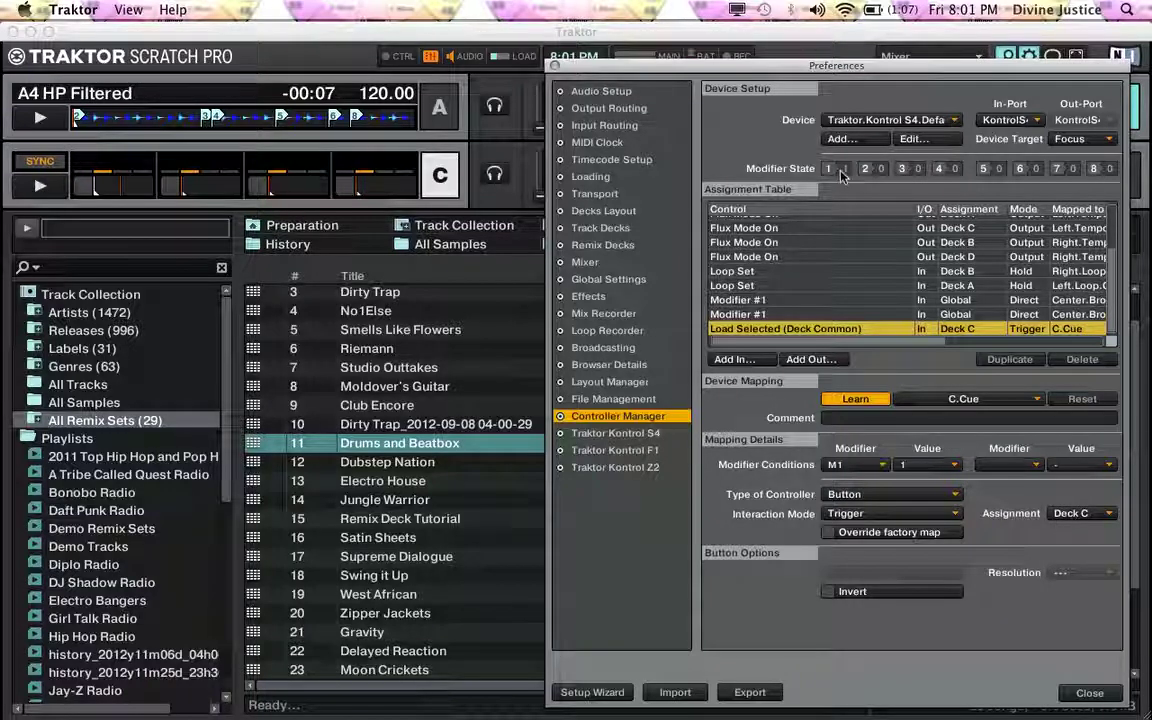
click(855, 401)
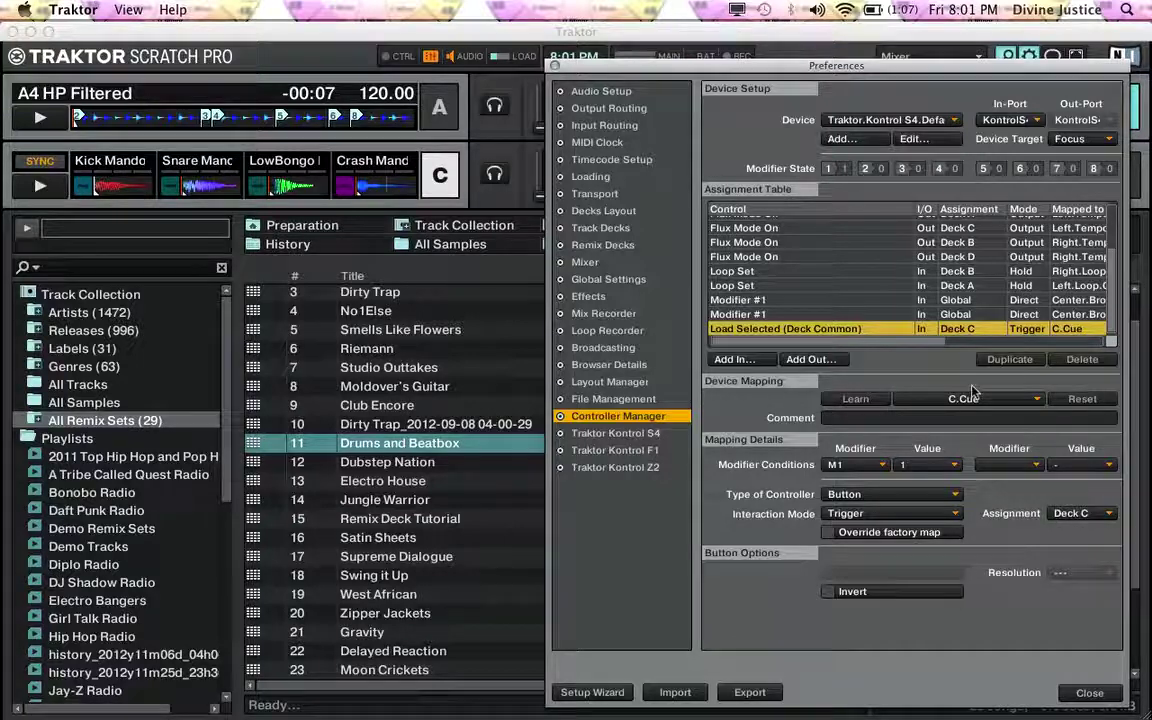
- Duplicate the Load Selected entry for Deck D and learn the D Cue button
click(1005, 360)
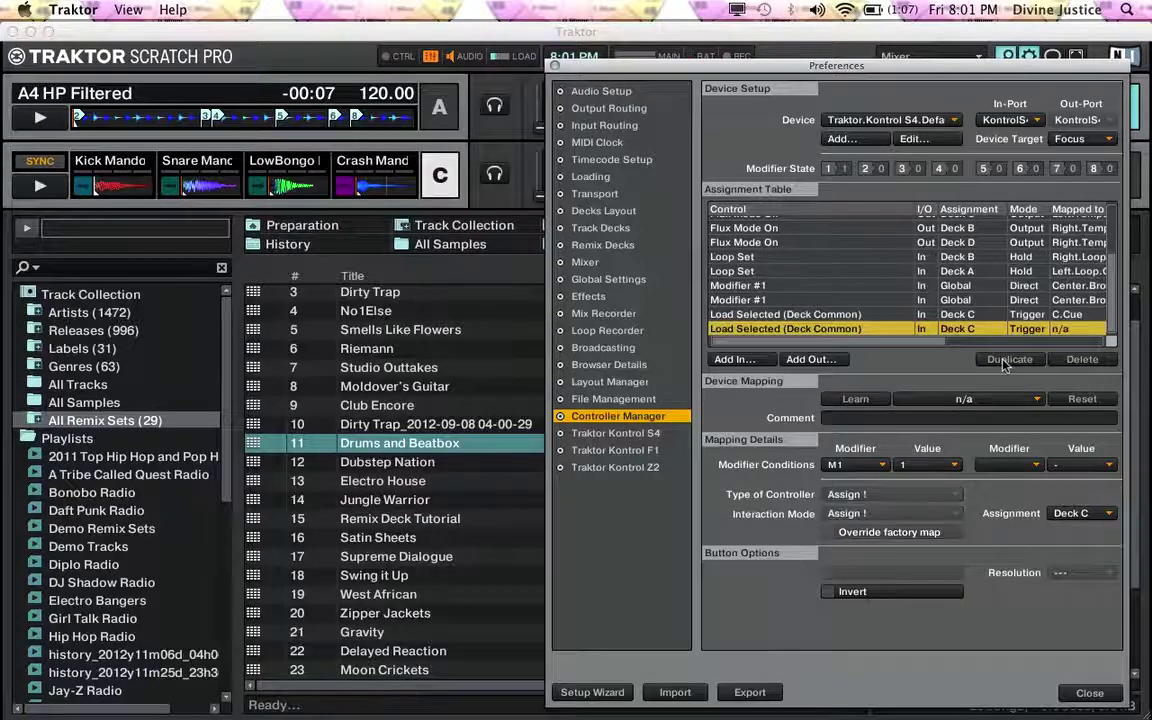
click(1075, 513)
click(1067, 570)
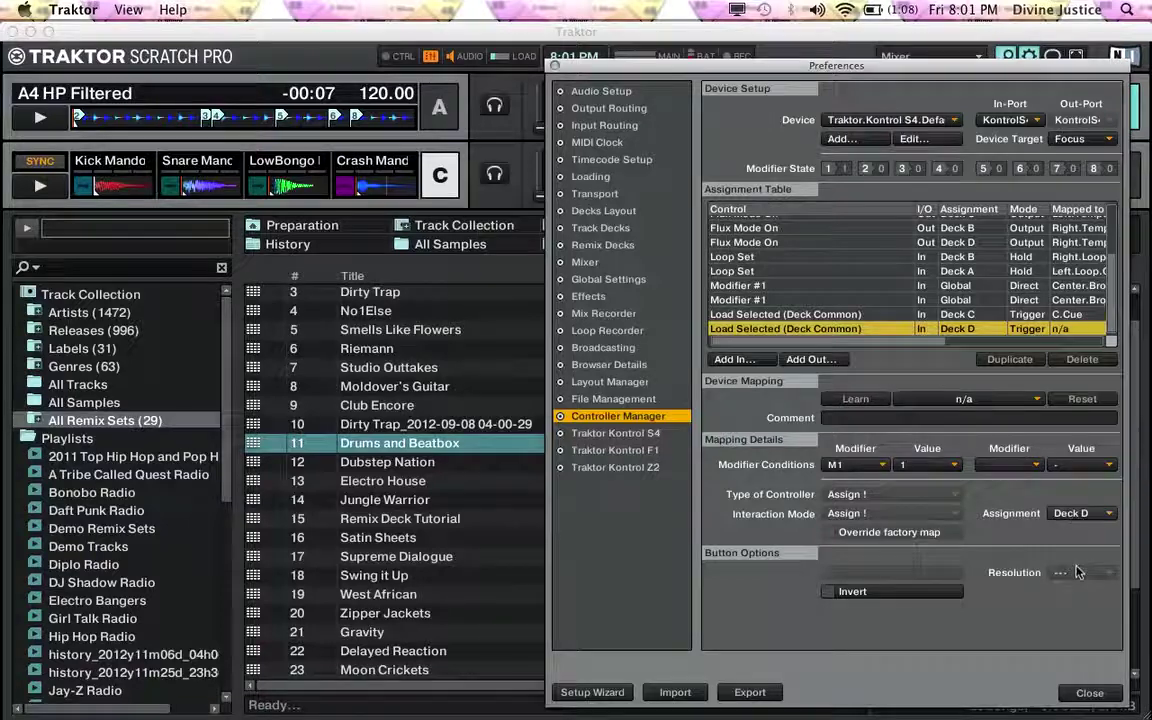
click(856, 399)
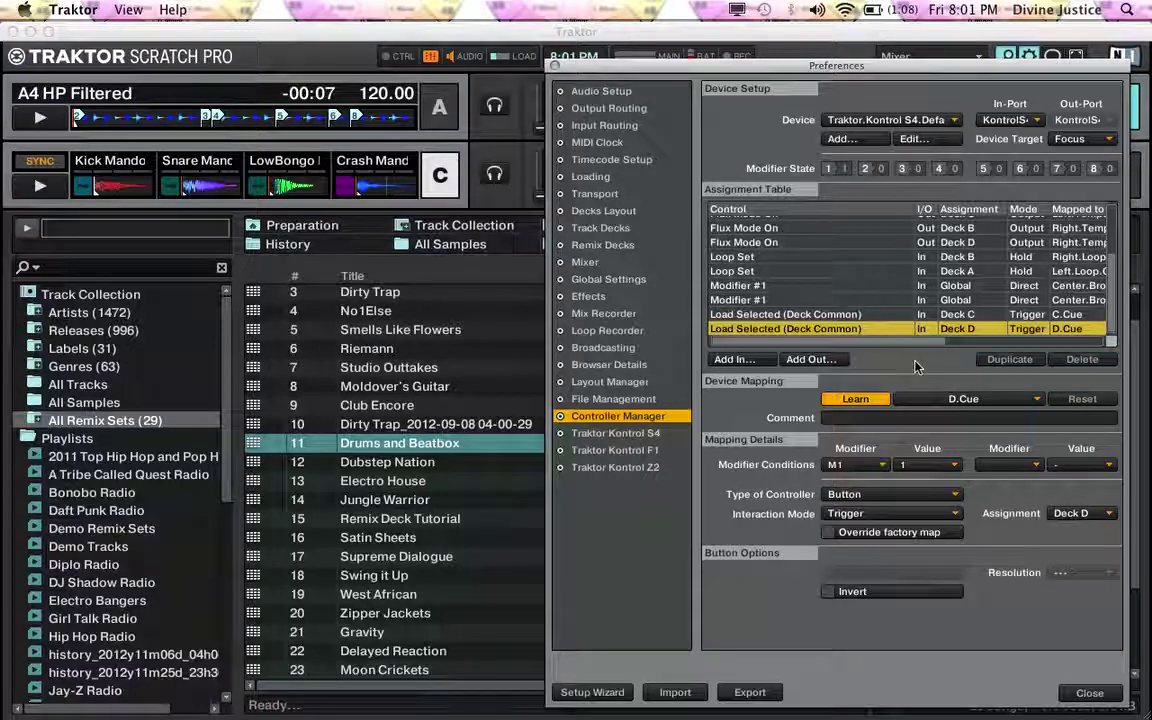
- Add another Load Selected copy targeting Deck A
click(1009, 359)
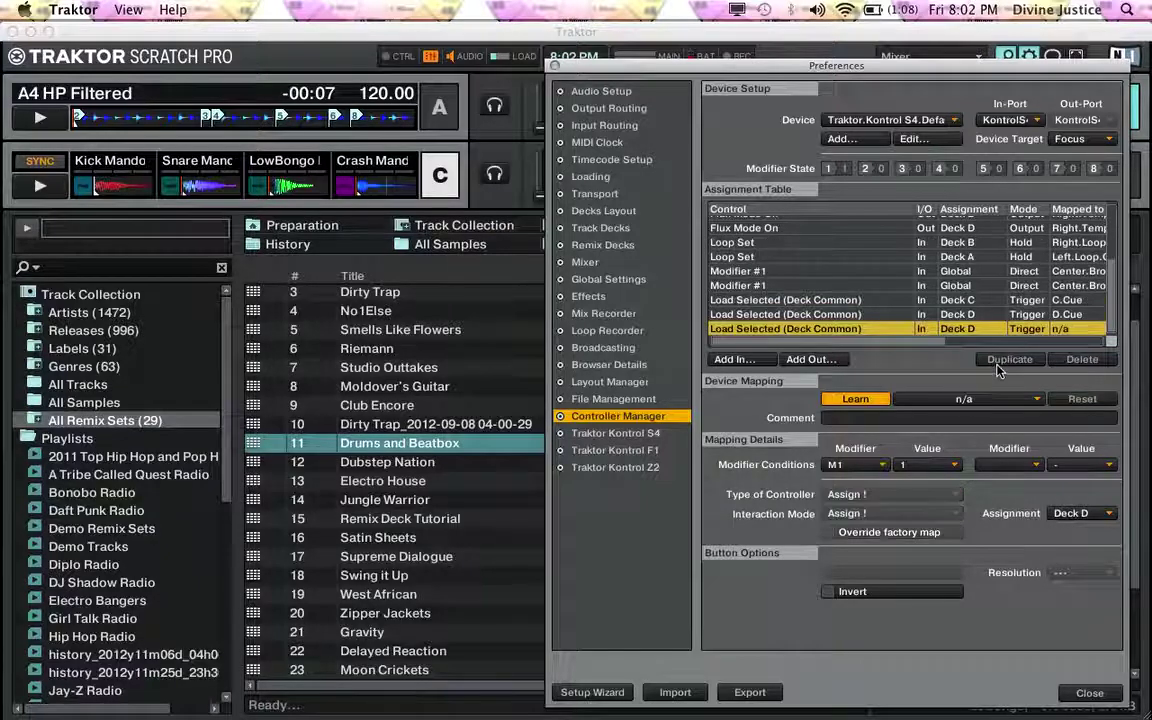
click(1073, 519)
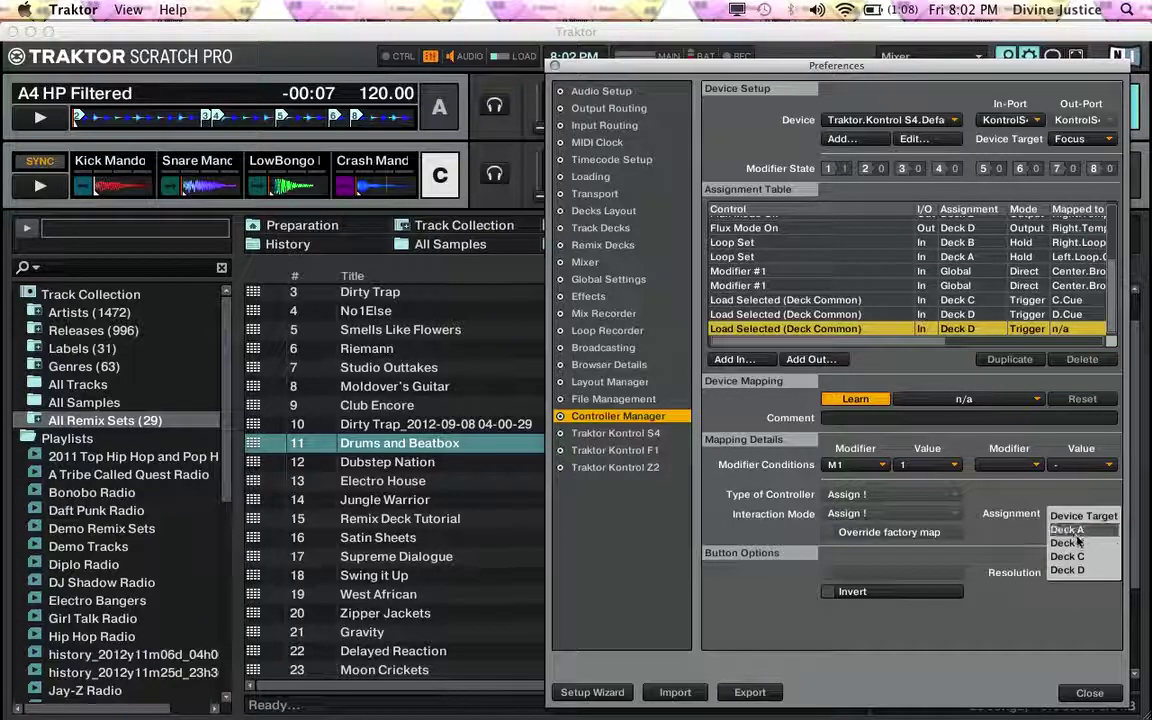
click(1077, 537)
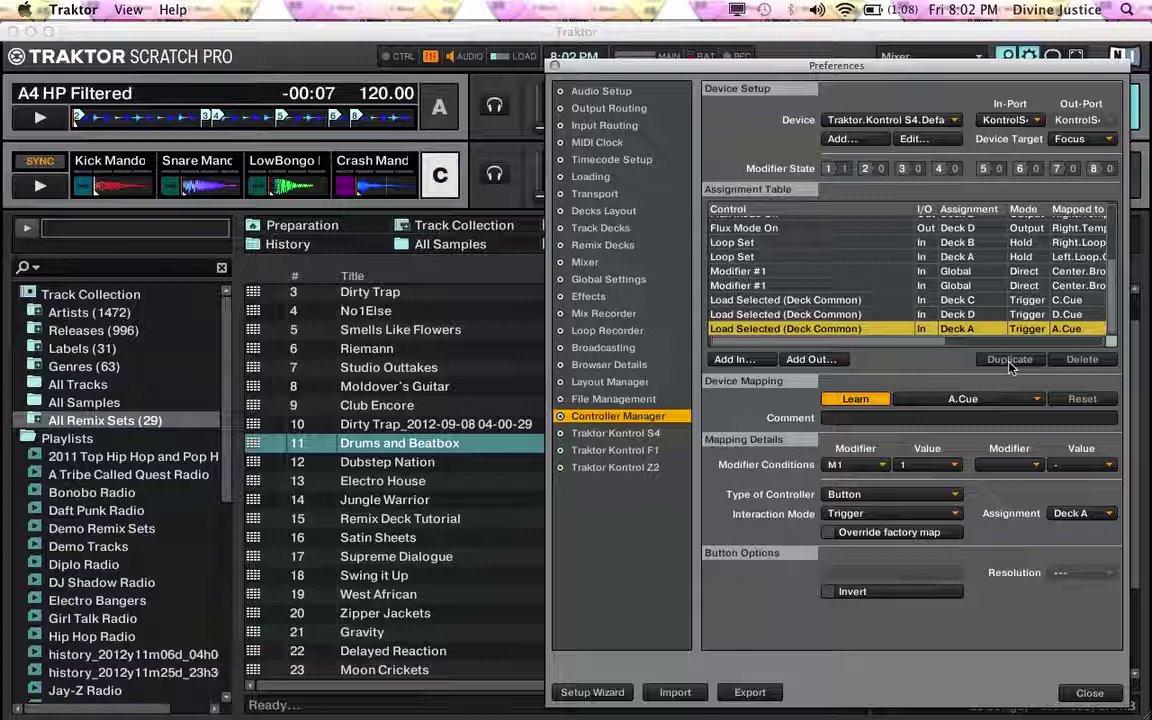
- Add a final Load Selected copy targeting Deck B, then stop Learn
click(1010, 360)
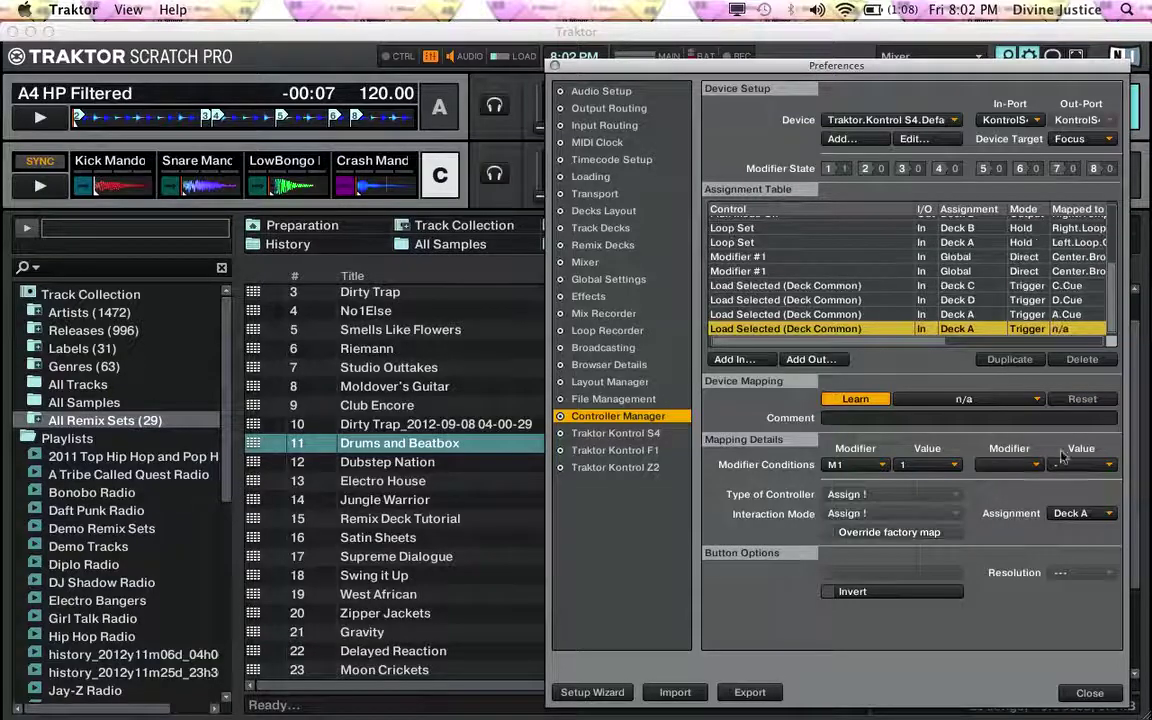
click(1077, 514)
click(1077, 543)
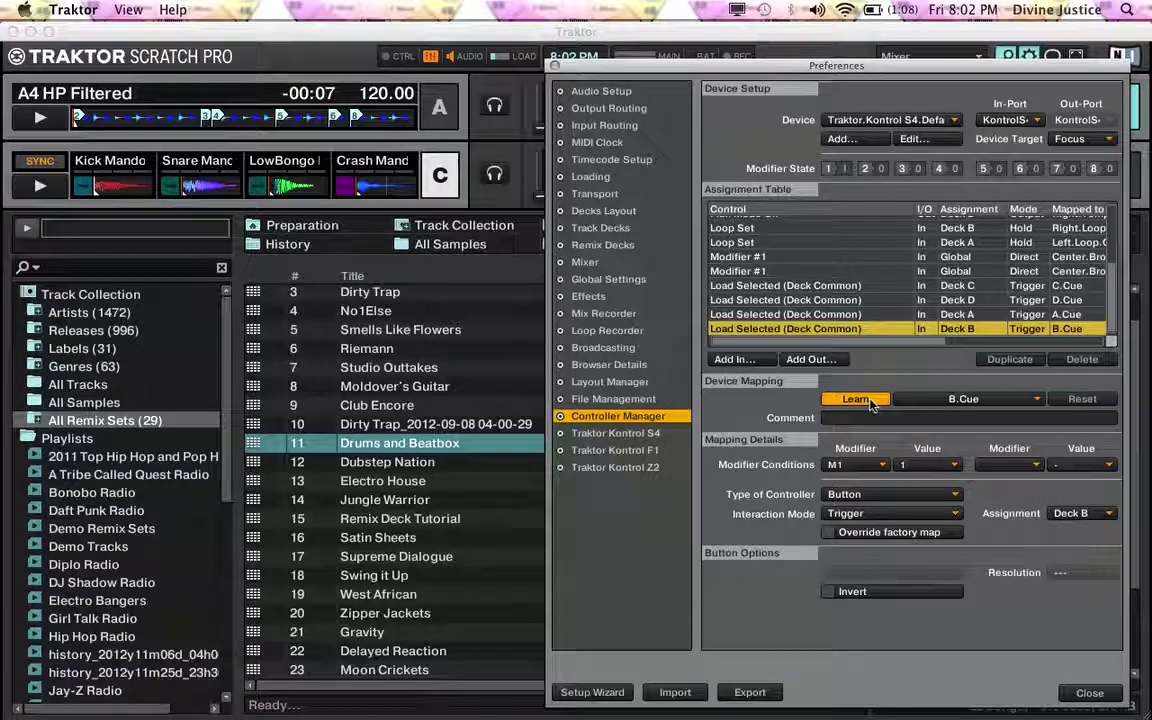
click(870, 400)
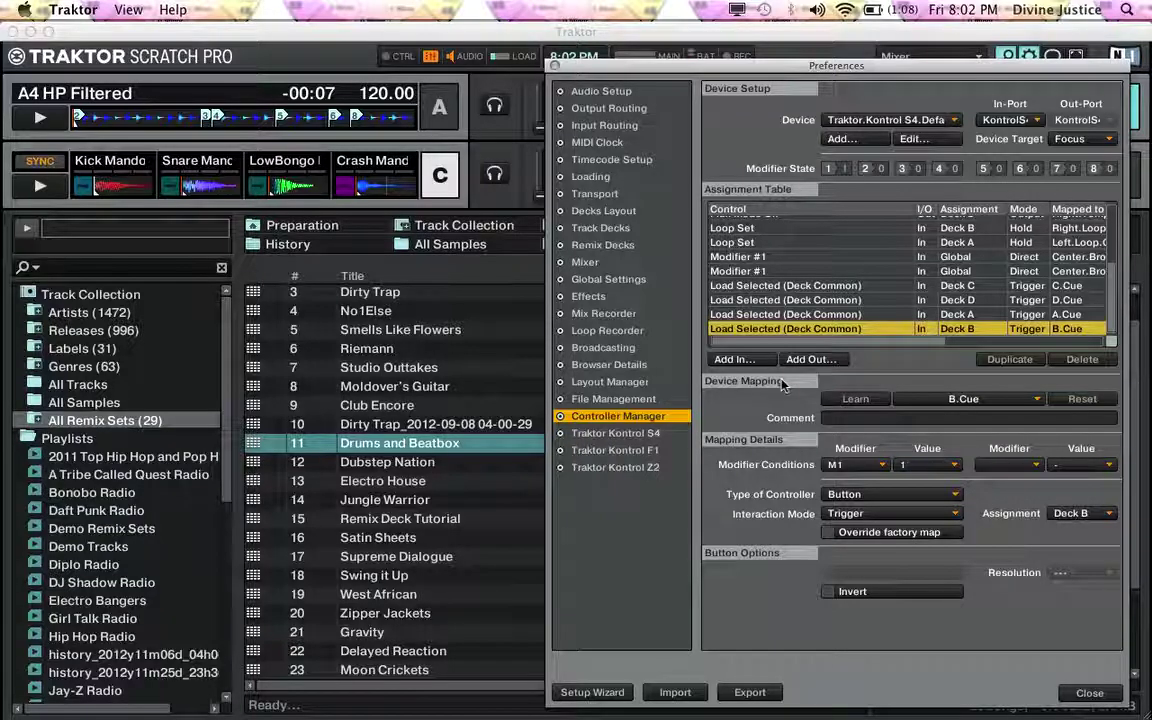
- Select the Dubstep Nation remix set and switch deck A to a Remix Deck
click(447, 468)
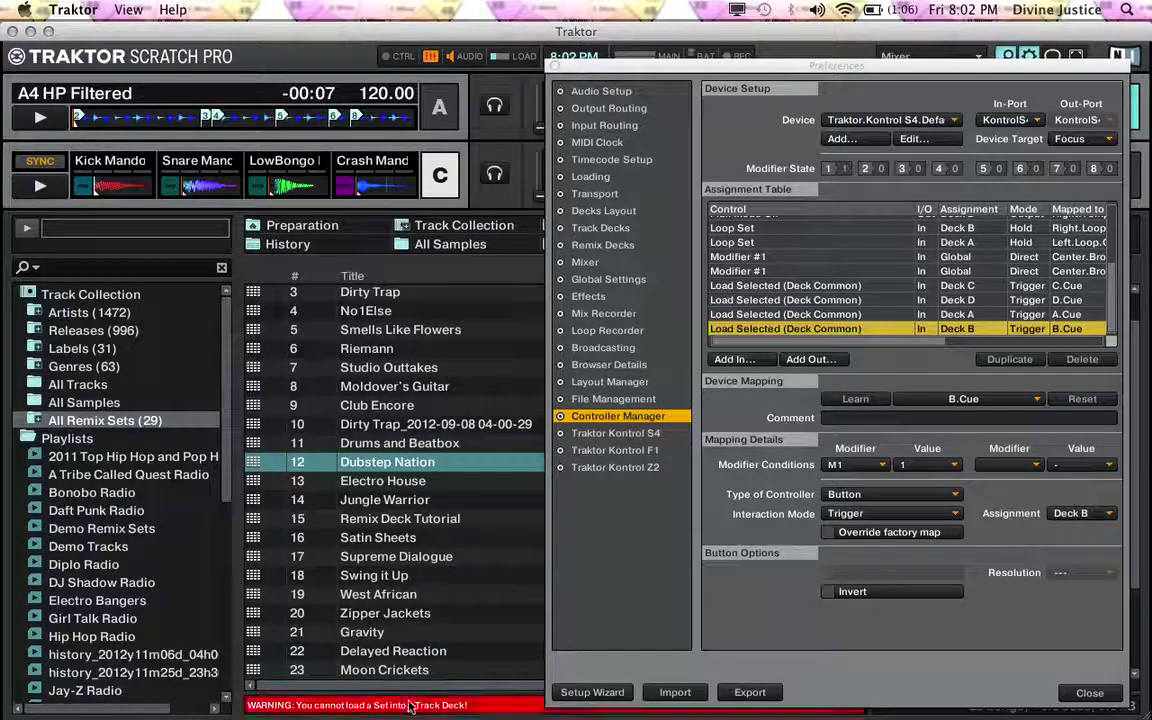
click(440, 107)
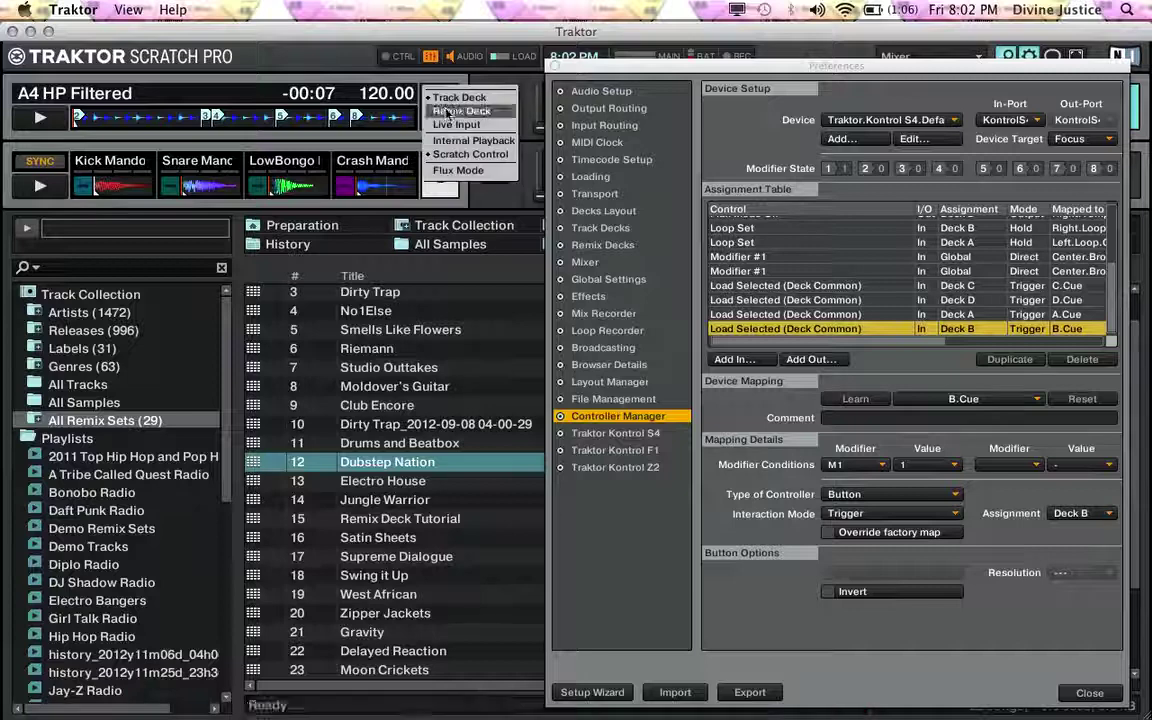
click(445, 106)
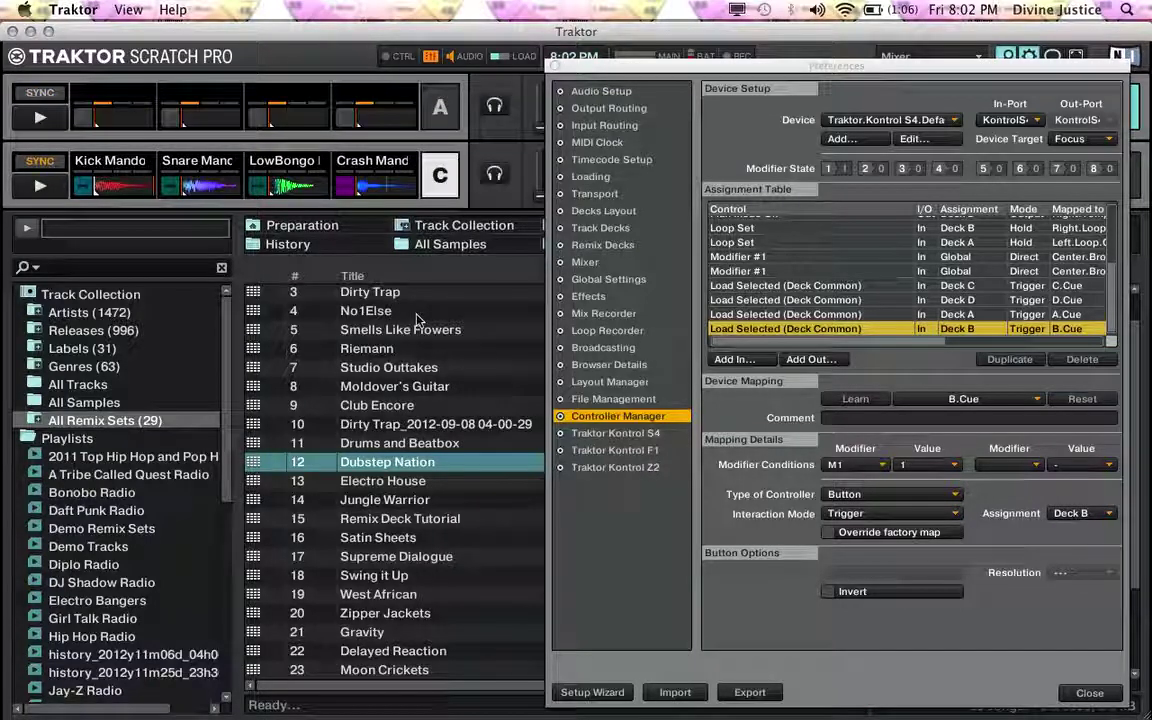